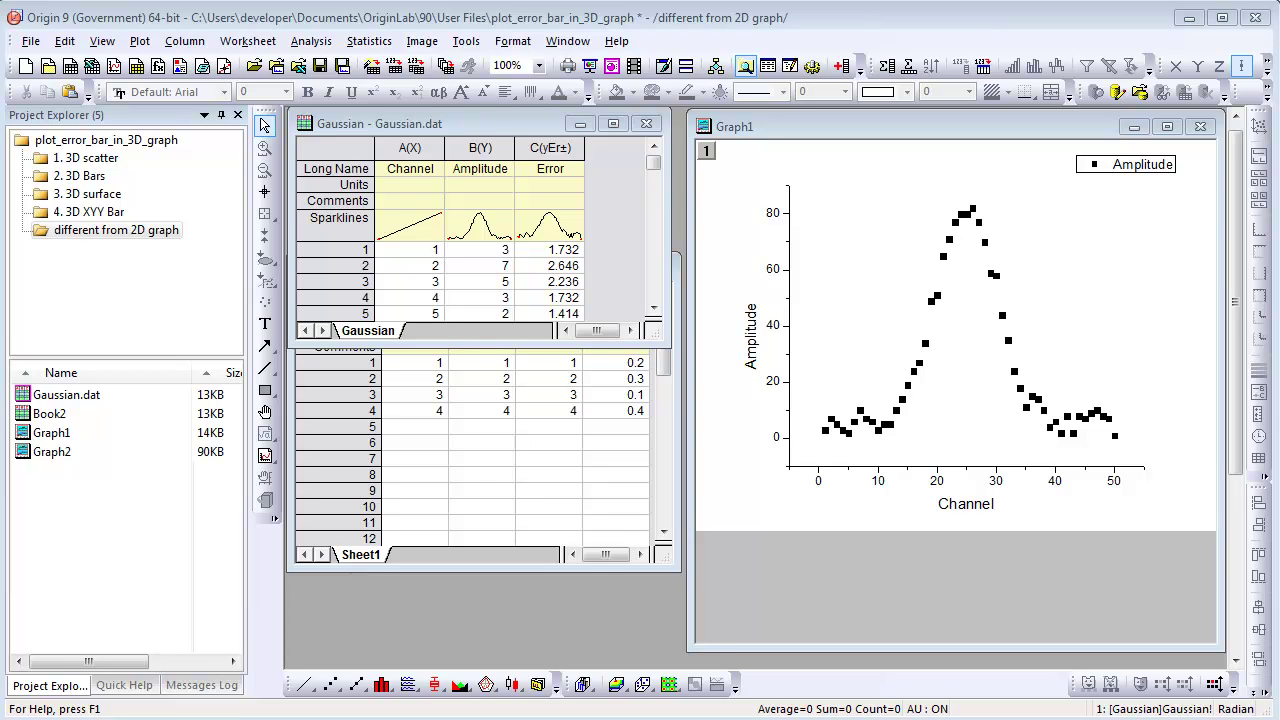
Step: Drag the Error column onto Graph1 as Amplitude error bars and verify them in Layer Contents
left_click(539, 146)
left_click_drag(539, 146, 868, 285)
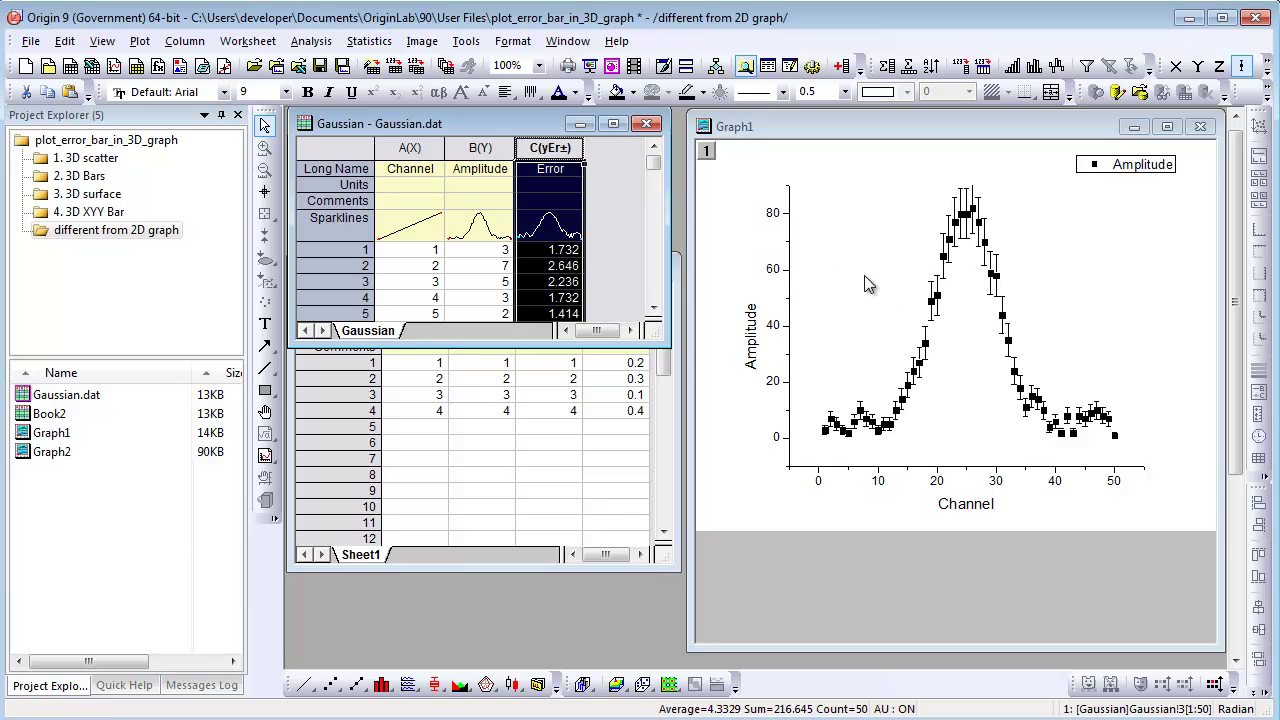
double_click(706, 151)
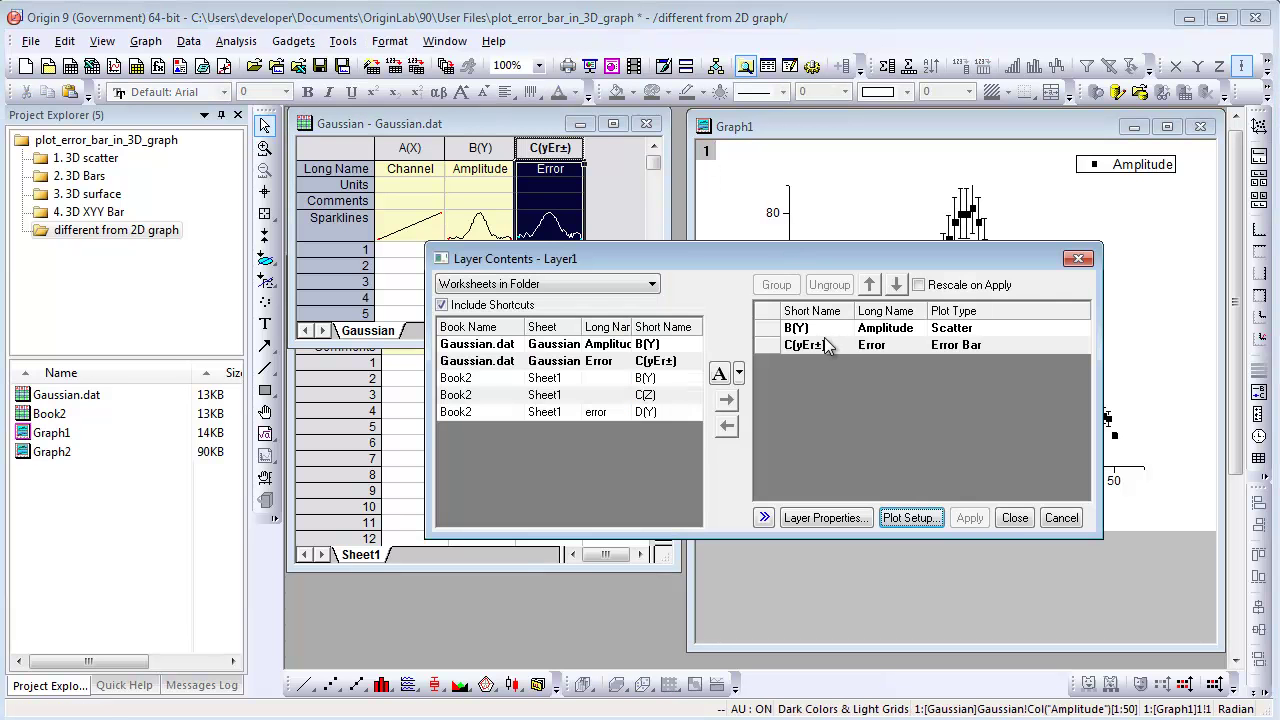
left_click(834, 345)
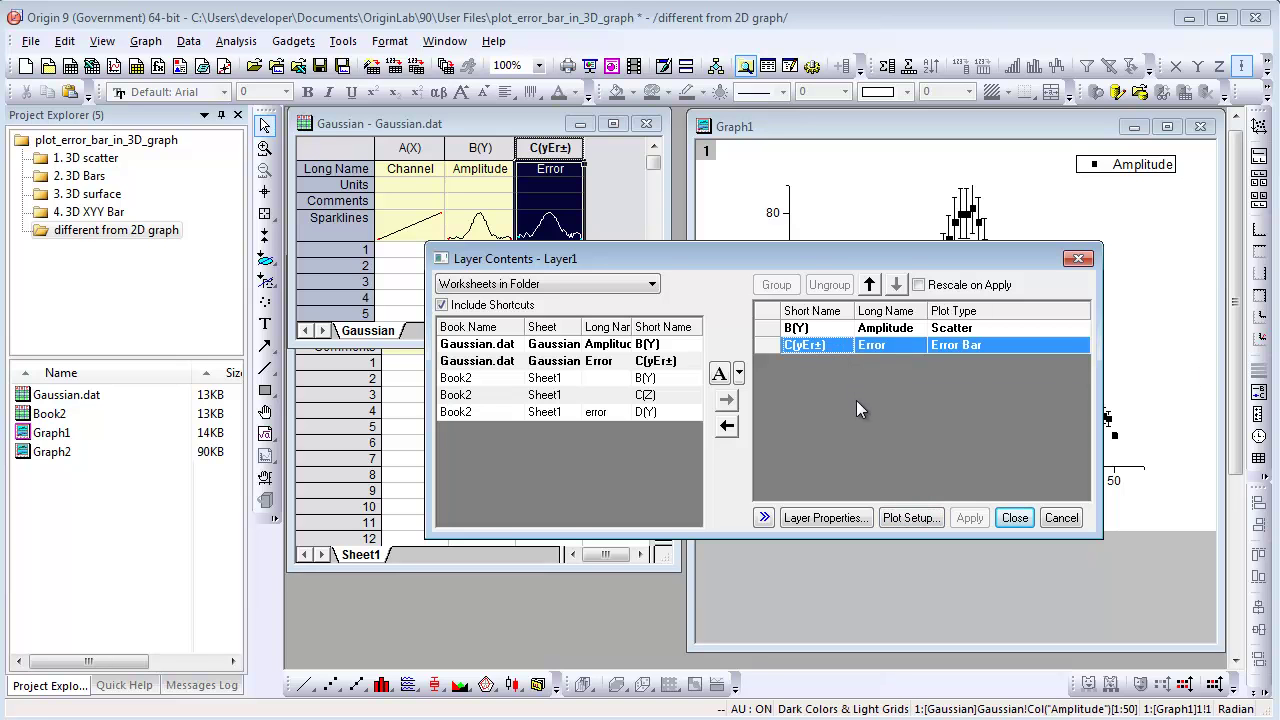
left_click(1050, 518)
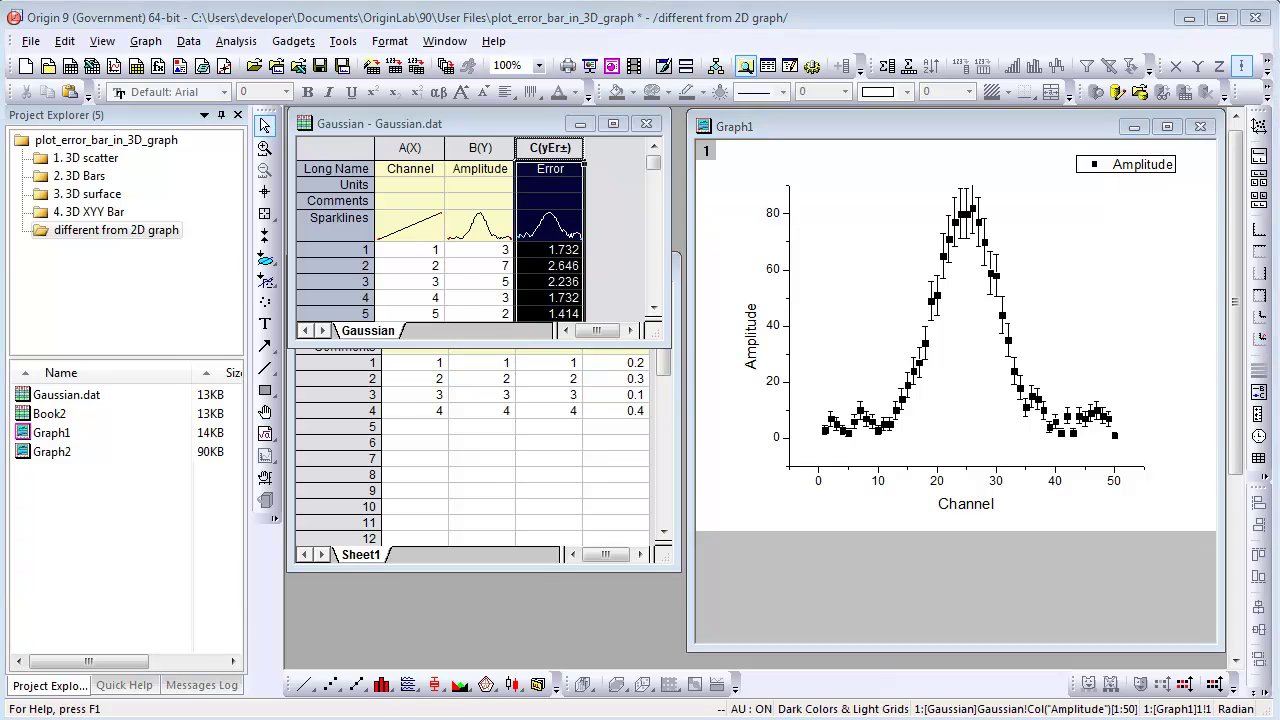
Step: In Graph2, enable error bars on the 3D scatter with Col("error") as Z error data
double_click(48, 452)
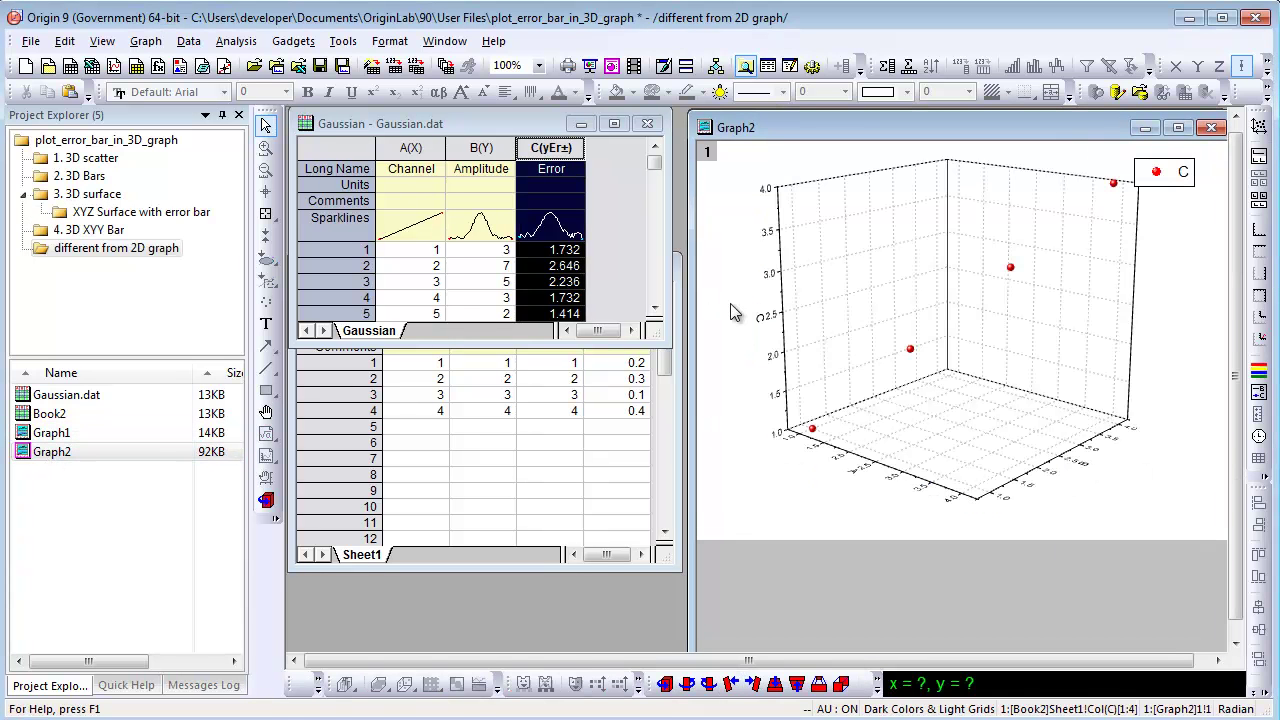
double_click(910, 350)
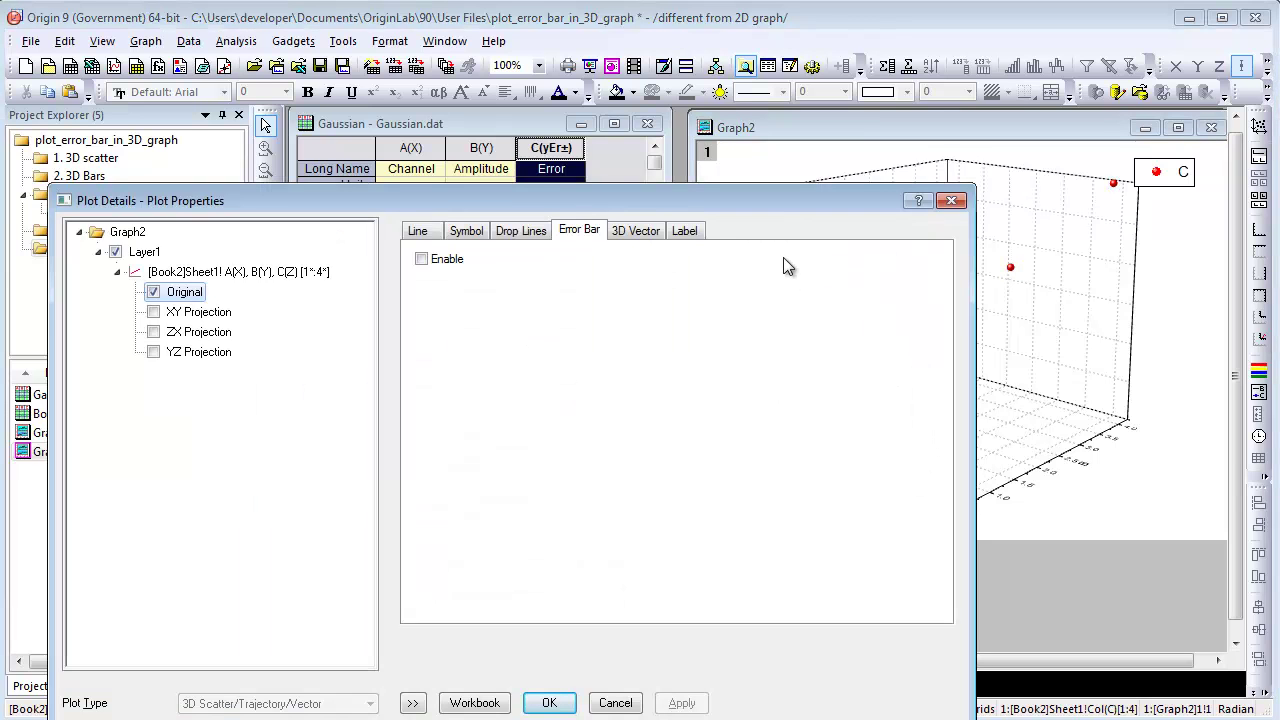
left_click(421, 259)
left_click(752, 311)
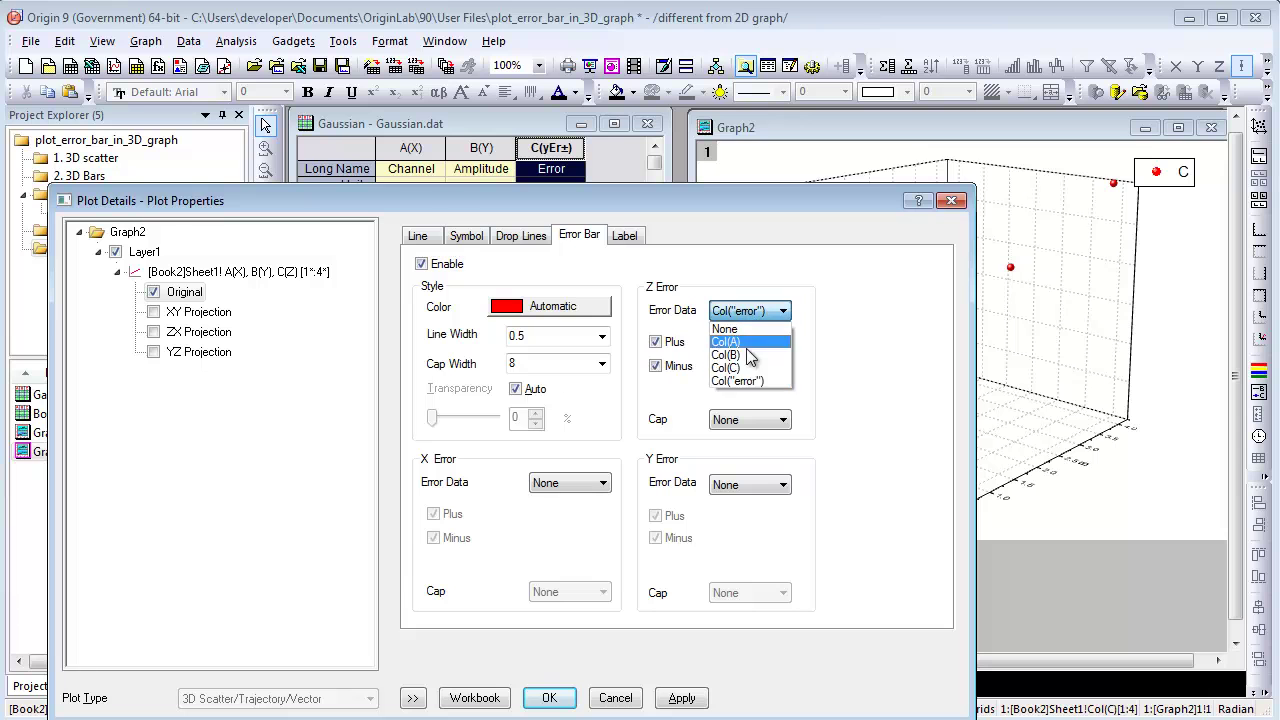
left_click(752, 381)
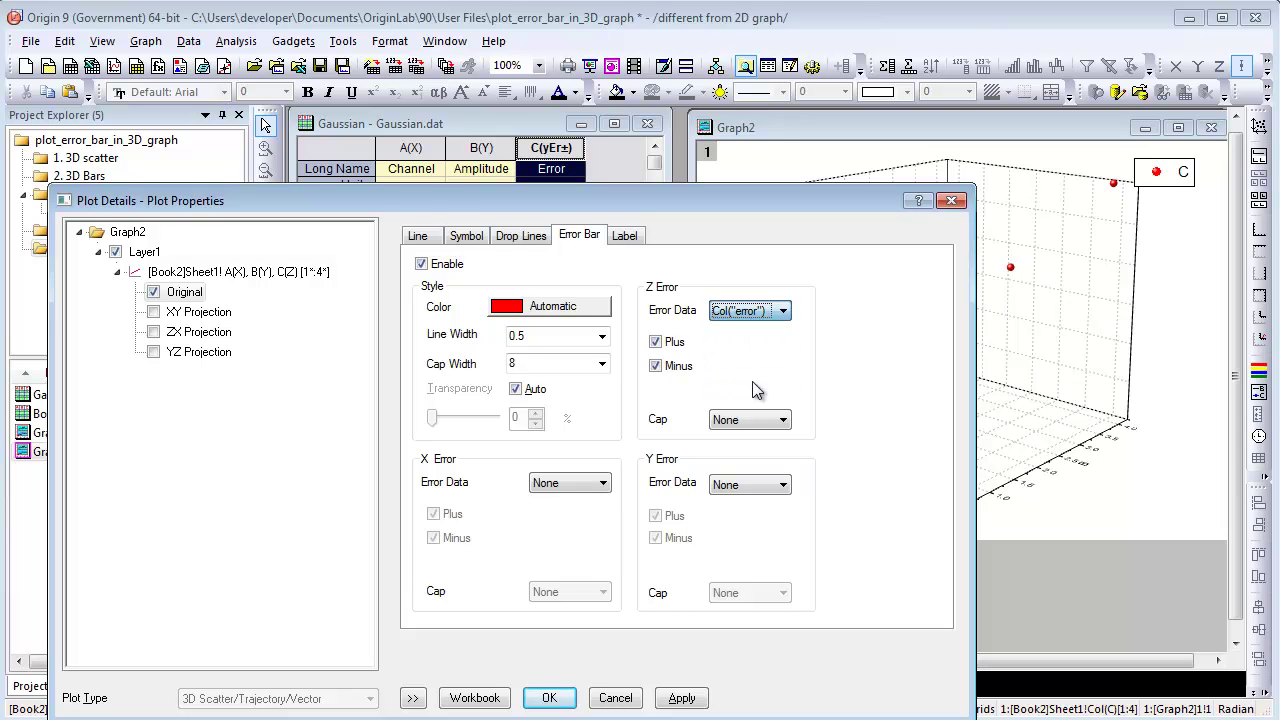
left_click(563, 695)
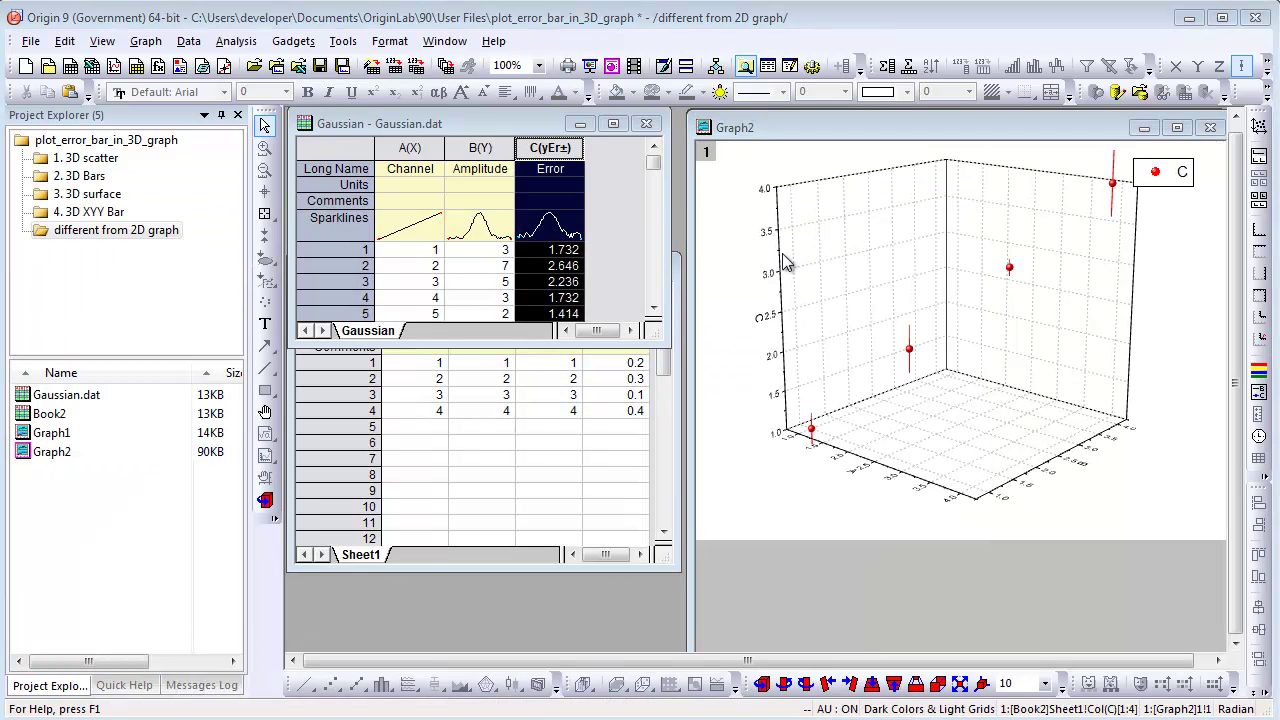
double_click(708, 155)
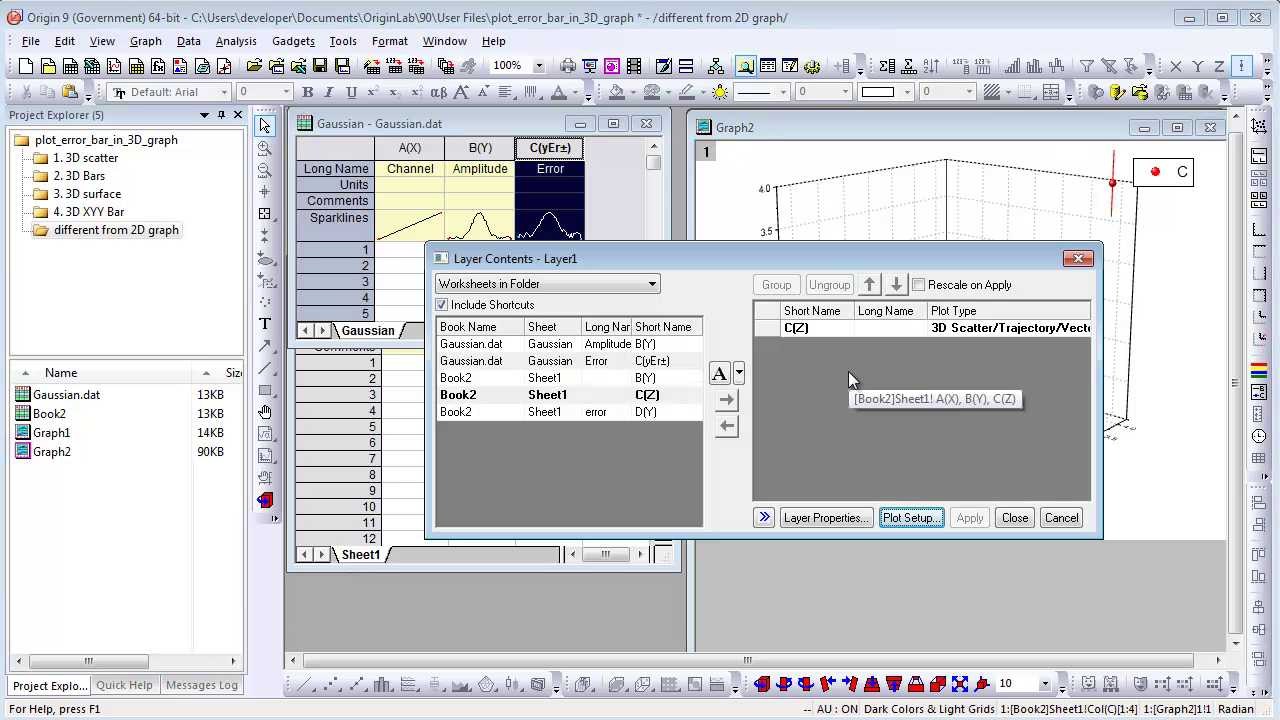
left_click(1058, 518)
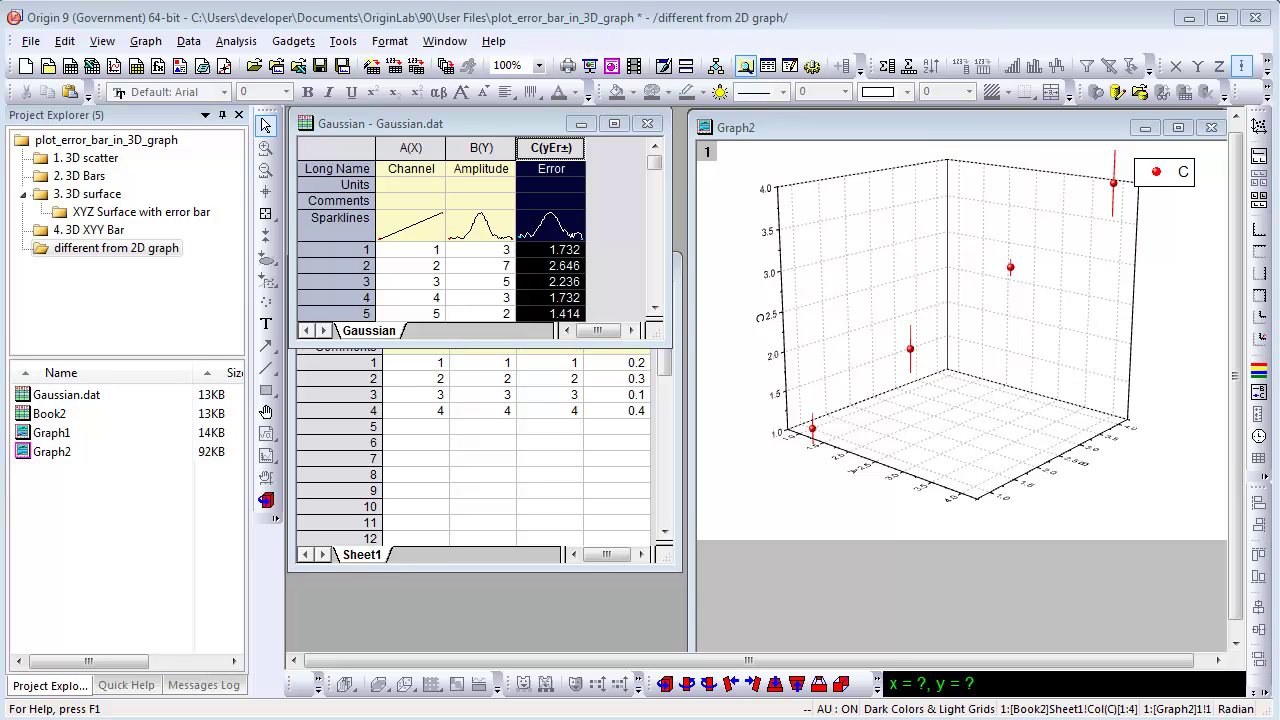
Step: Open the 1. 3D scatter folder and inspect the Group1 matrix's Z Error object
left_click(104, 160)
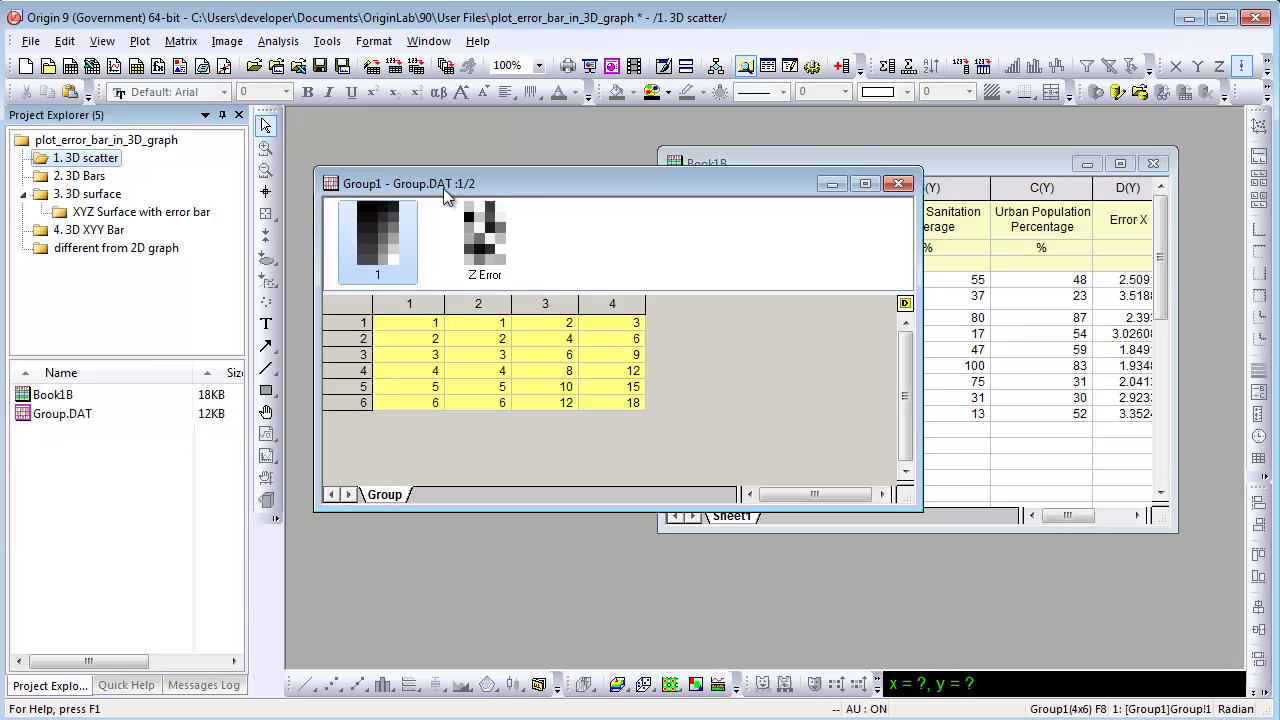
left_click(524, 182)
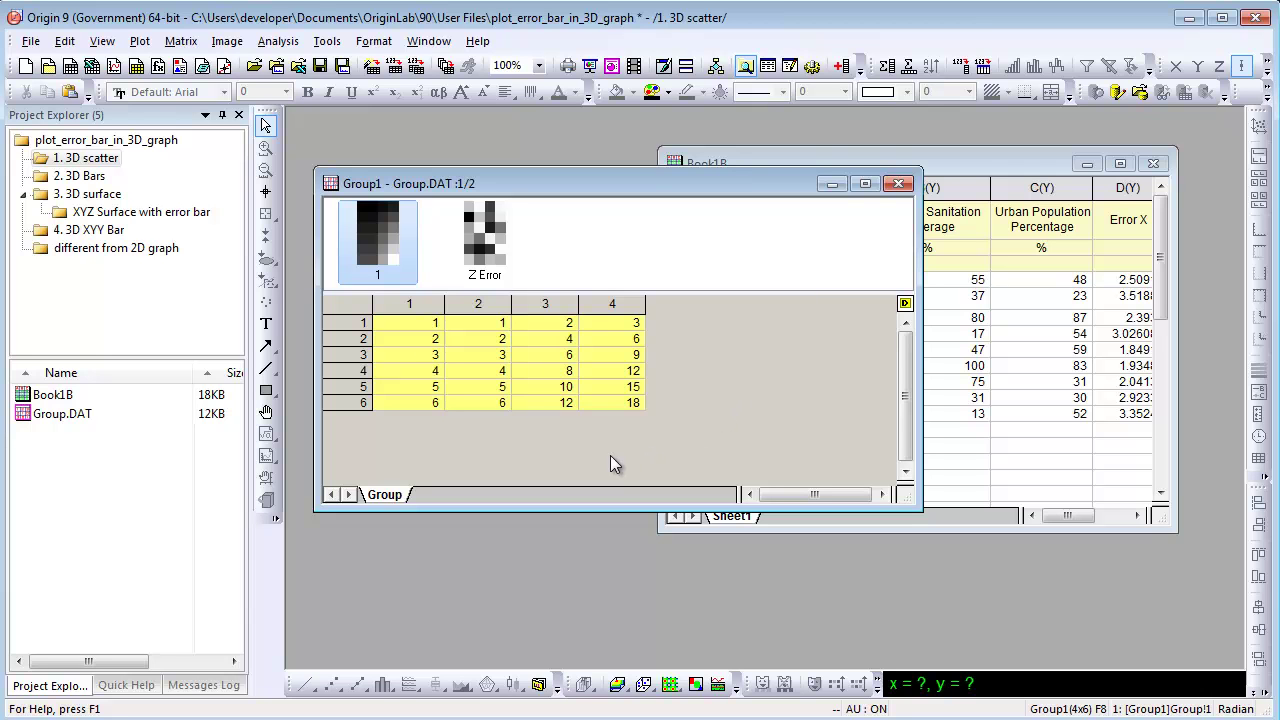
left_click(503, 248)
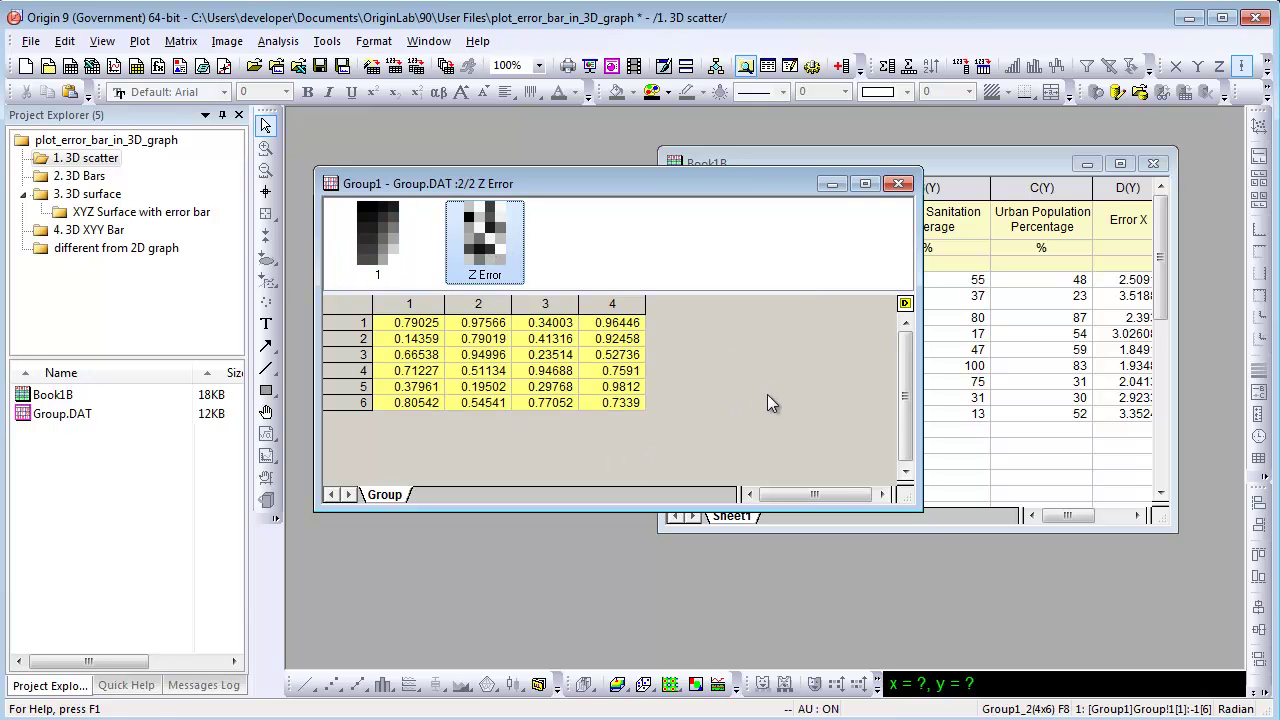
left_click(389, 241)
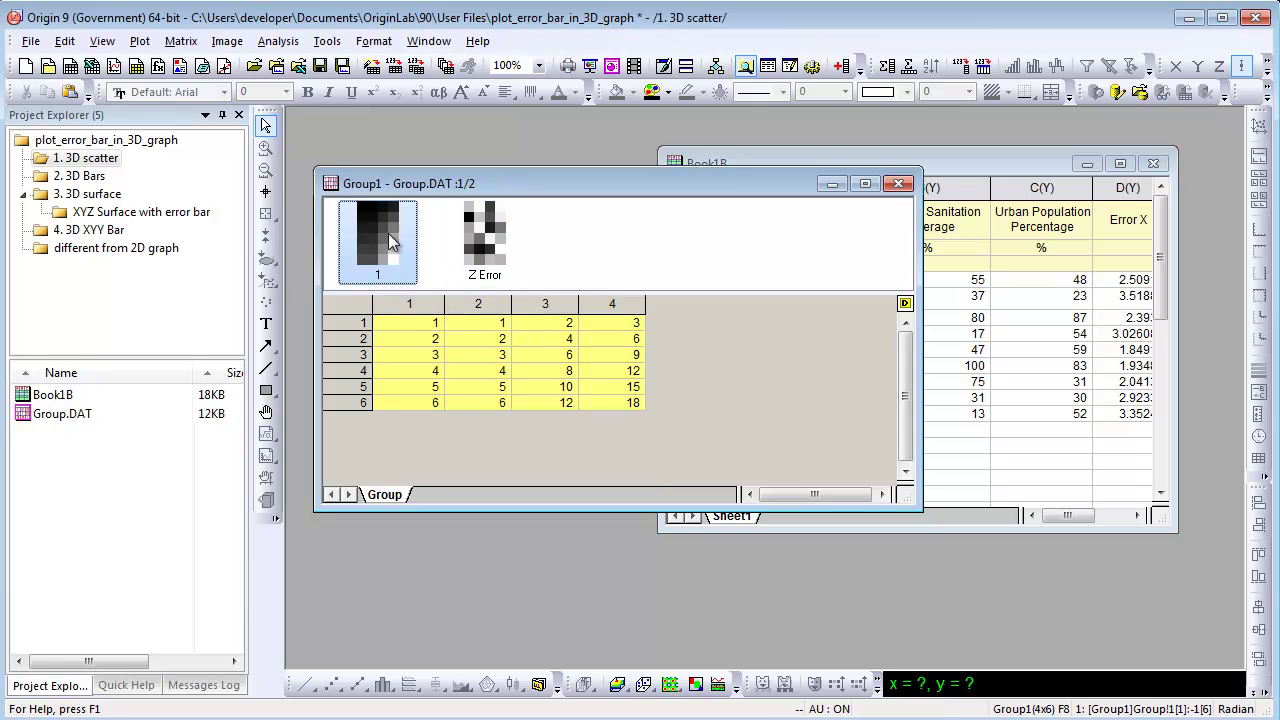
Step: Plot the Group1 matrix as a 3D Error Bar graph
left_click(139, 41)
mouse_move(199, 92)
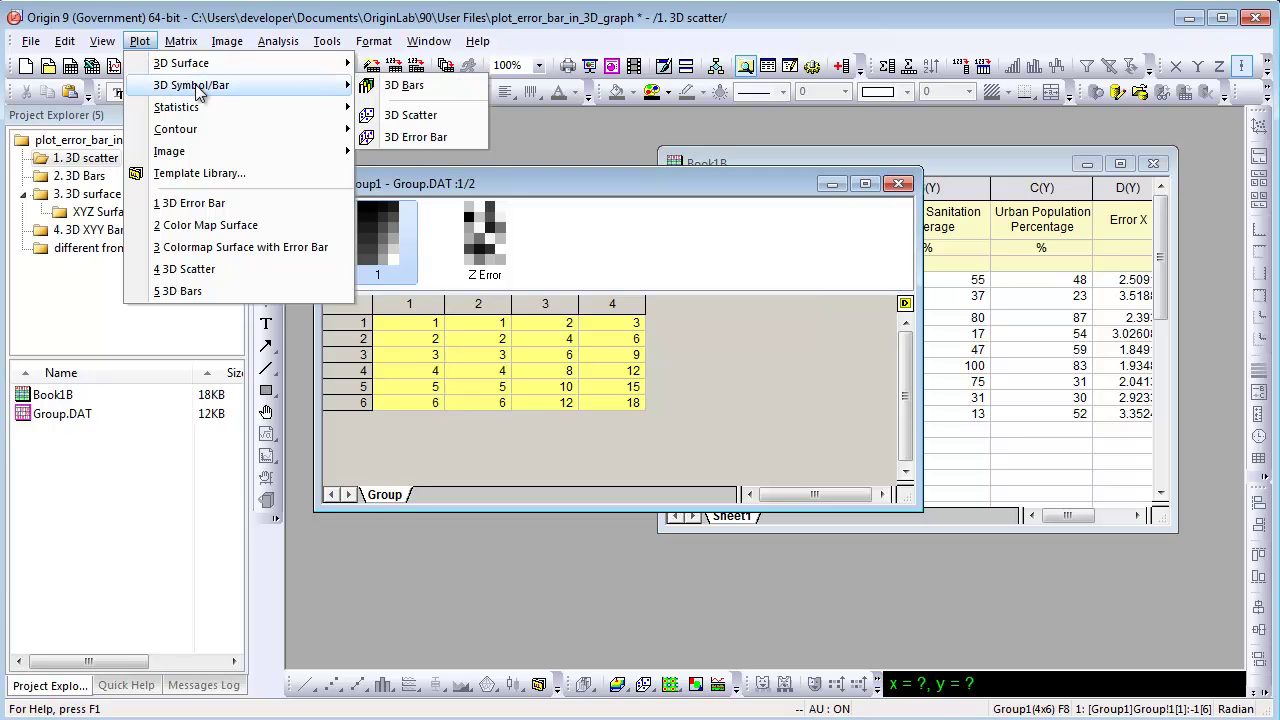
left_click(412, 136)
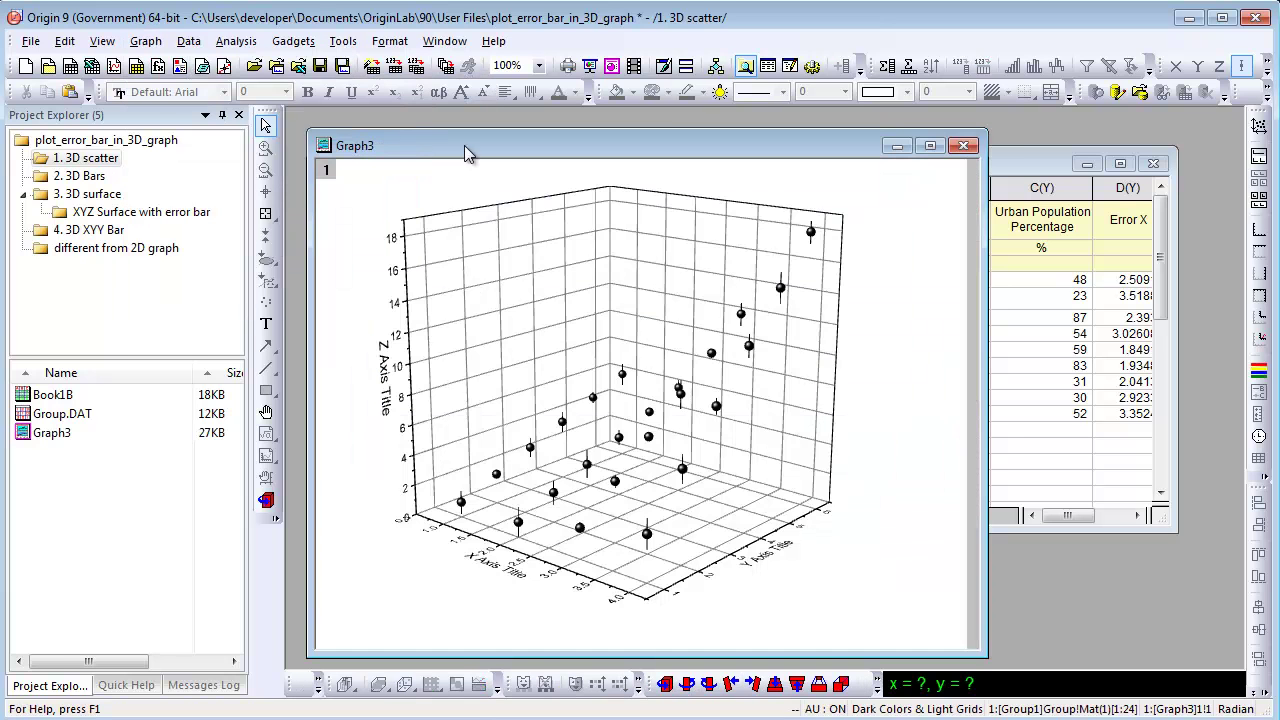
Step: Confirm in Plot Details that Mat("Z Error") supplies the error bar data
left_click(743, 318)
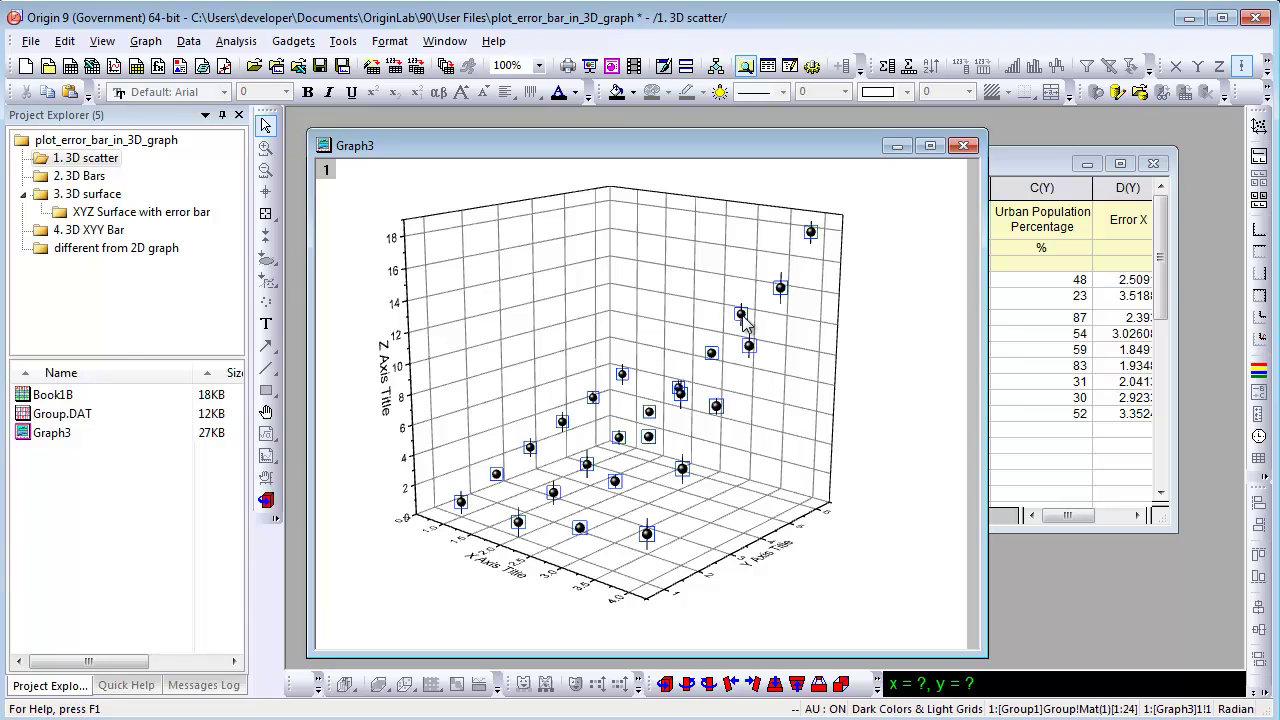
double_click(744, 320)
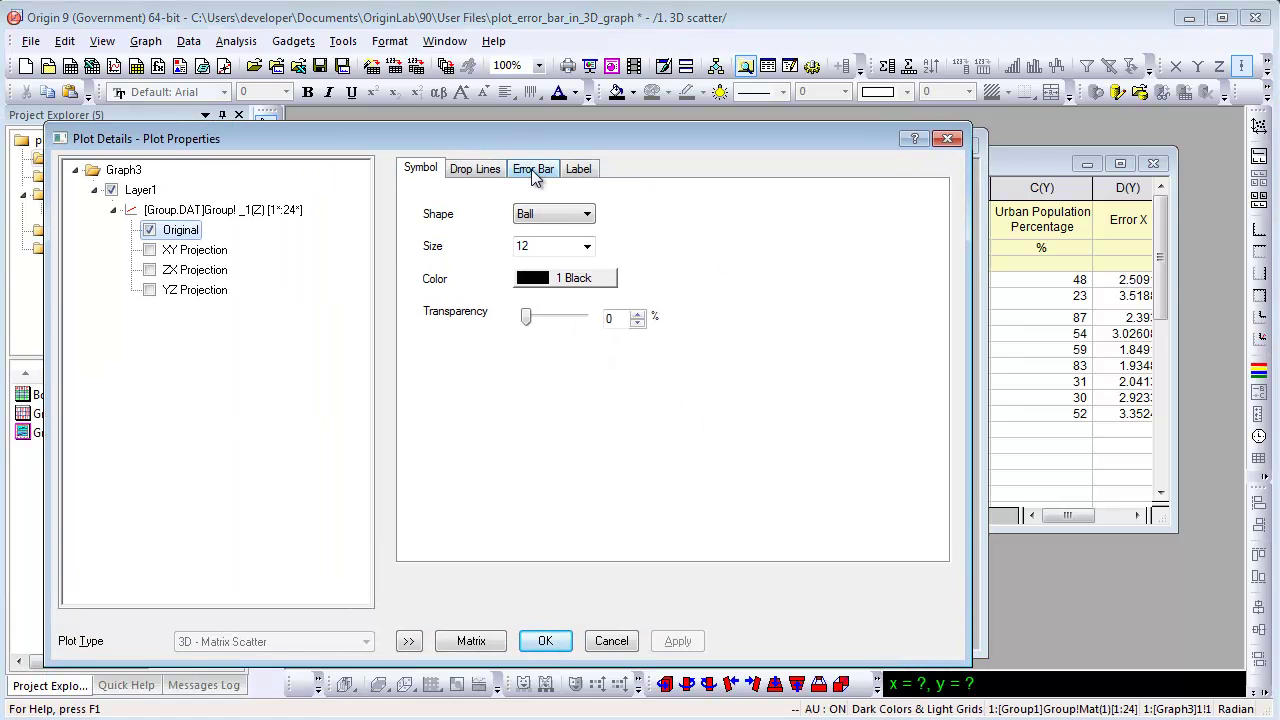
left_click(534, 172)
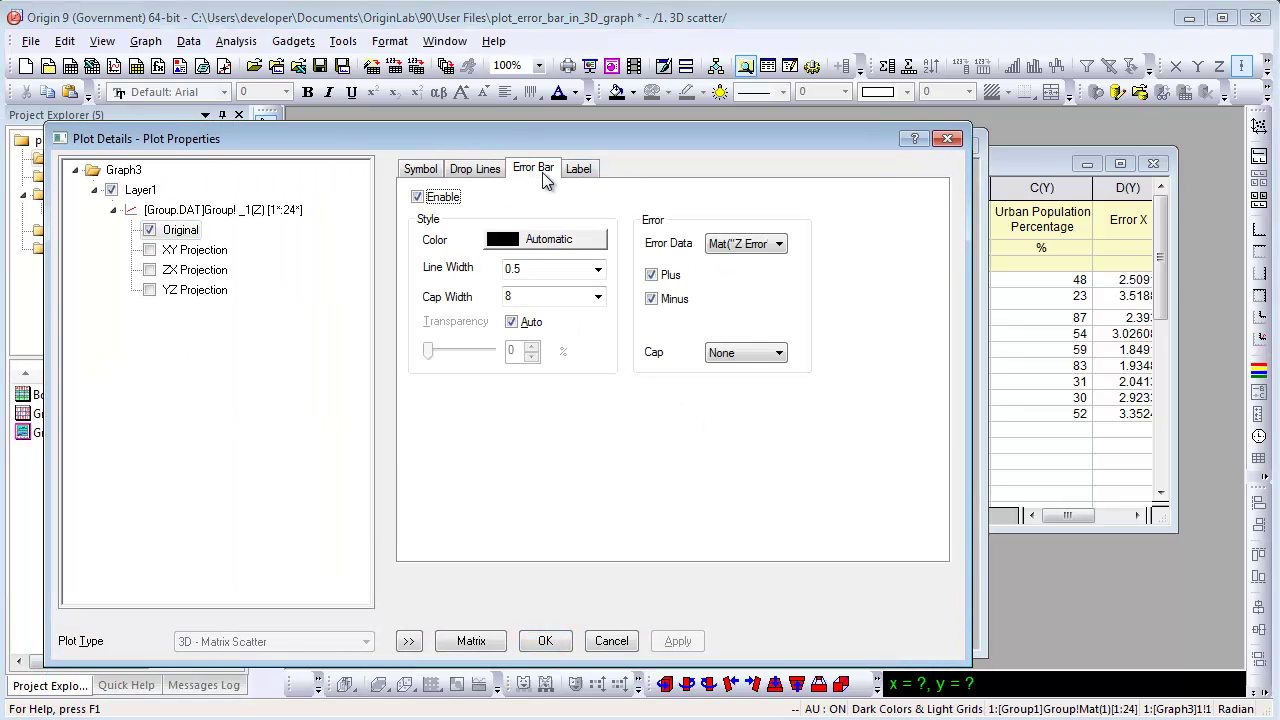
left_click(760, 248)
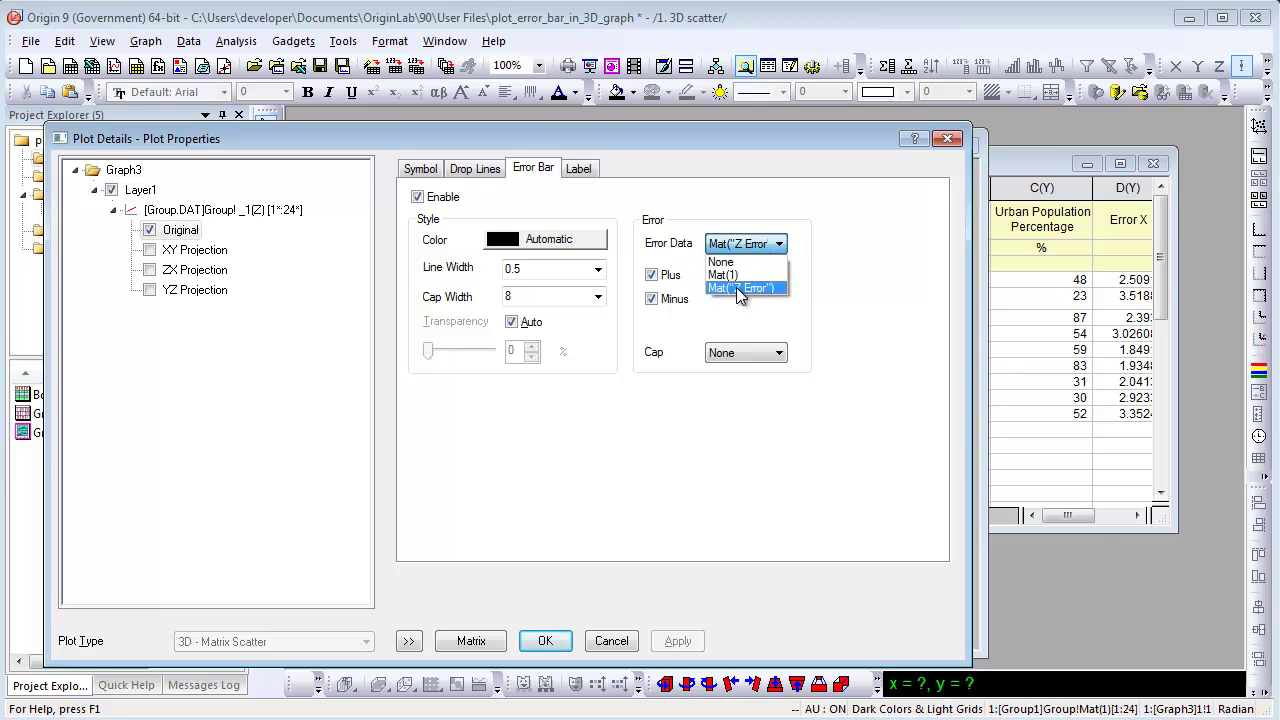
left_click(611, 641)
left_click(615, 643)
scroll(1090, 515, "right", 2)
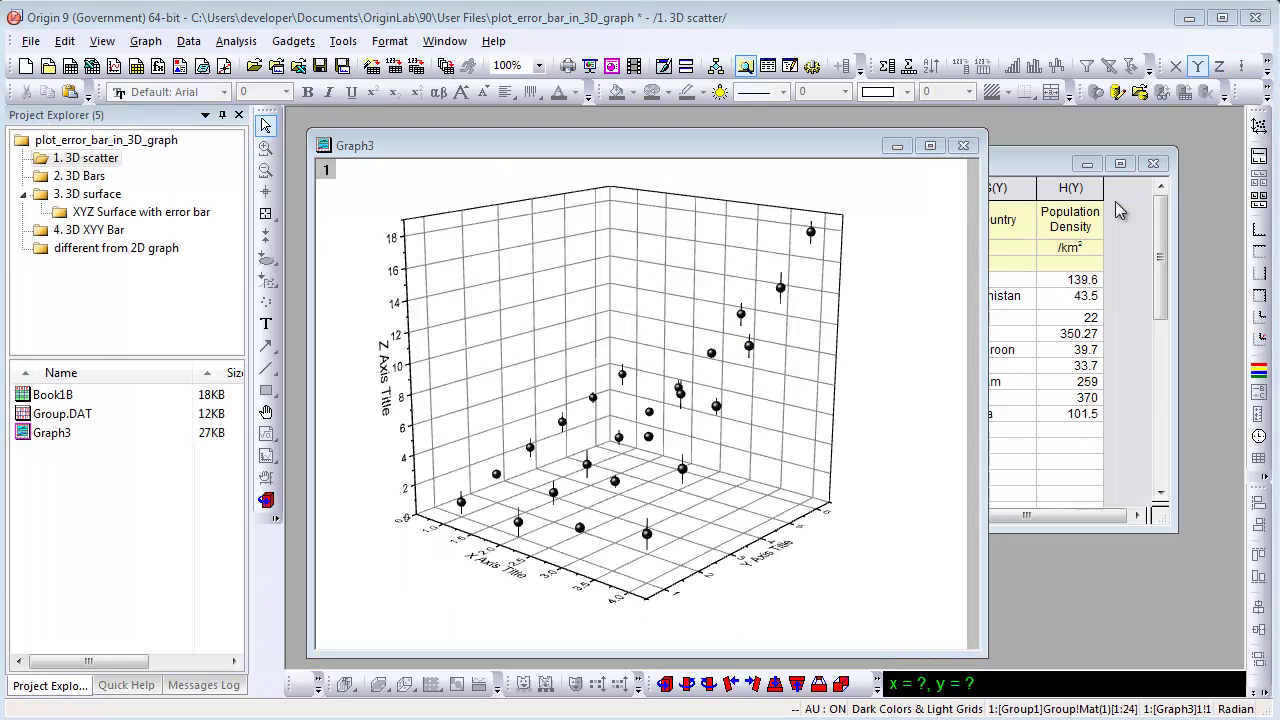
Step: In Book1B, set the Urban Population Percentage and Error Z columns as Z
left_click(1062, 168)
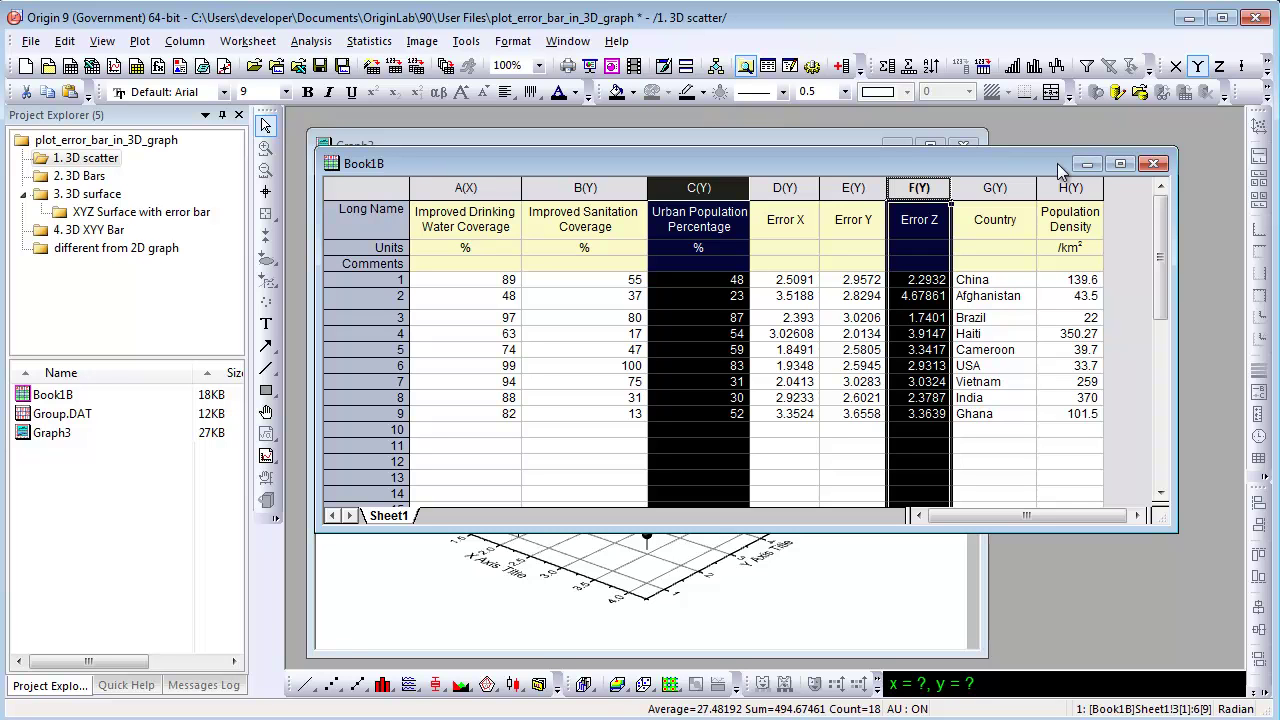
left_click(699, 187)
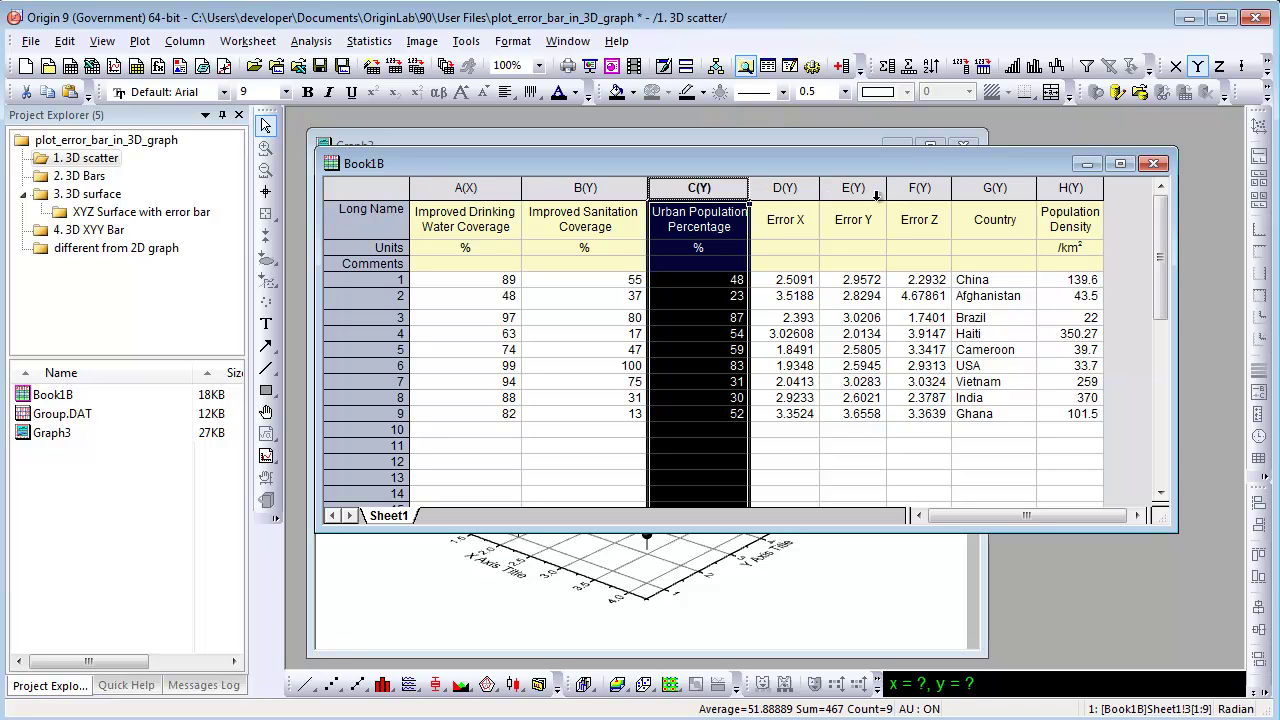
left_click(918, 187, "ctrl")
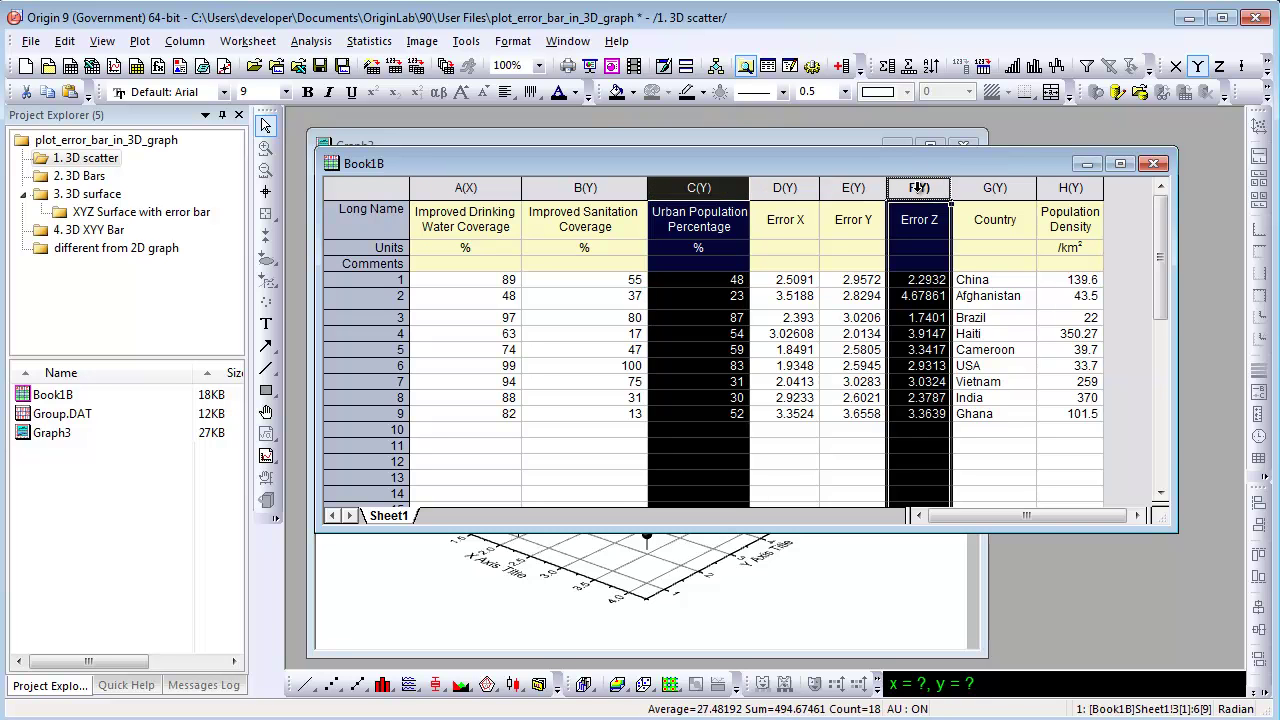
left_click(1221, 66)
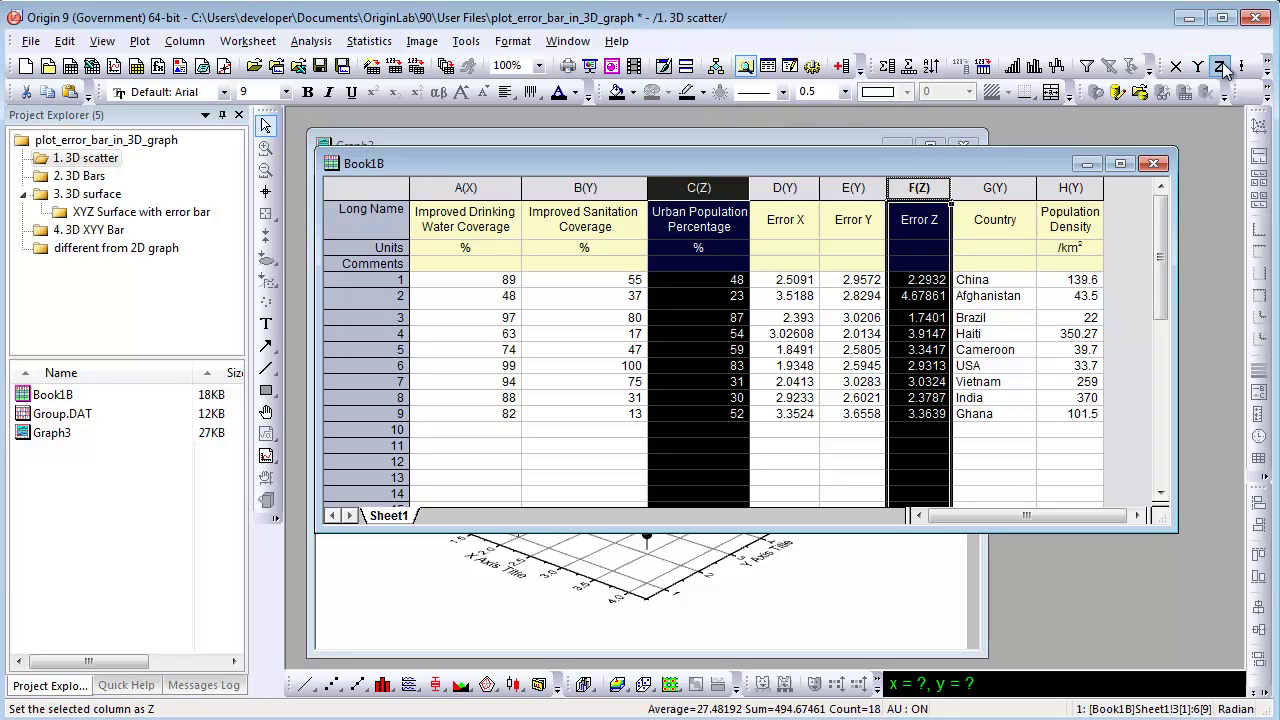
Step: Plot the selected columns as a 3D Error Bar scatter graph
left_click(139, 41)
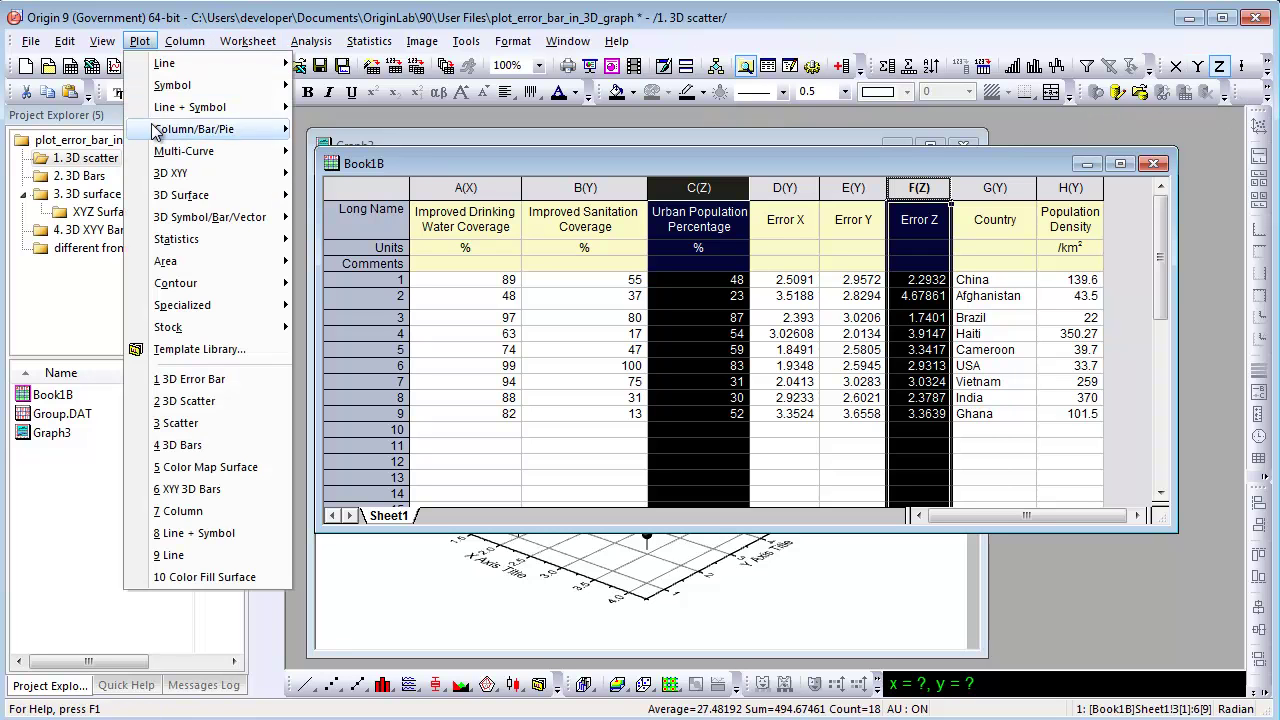
mouse_move(193, 218)
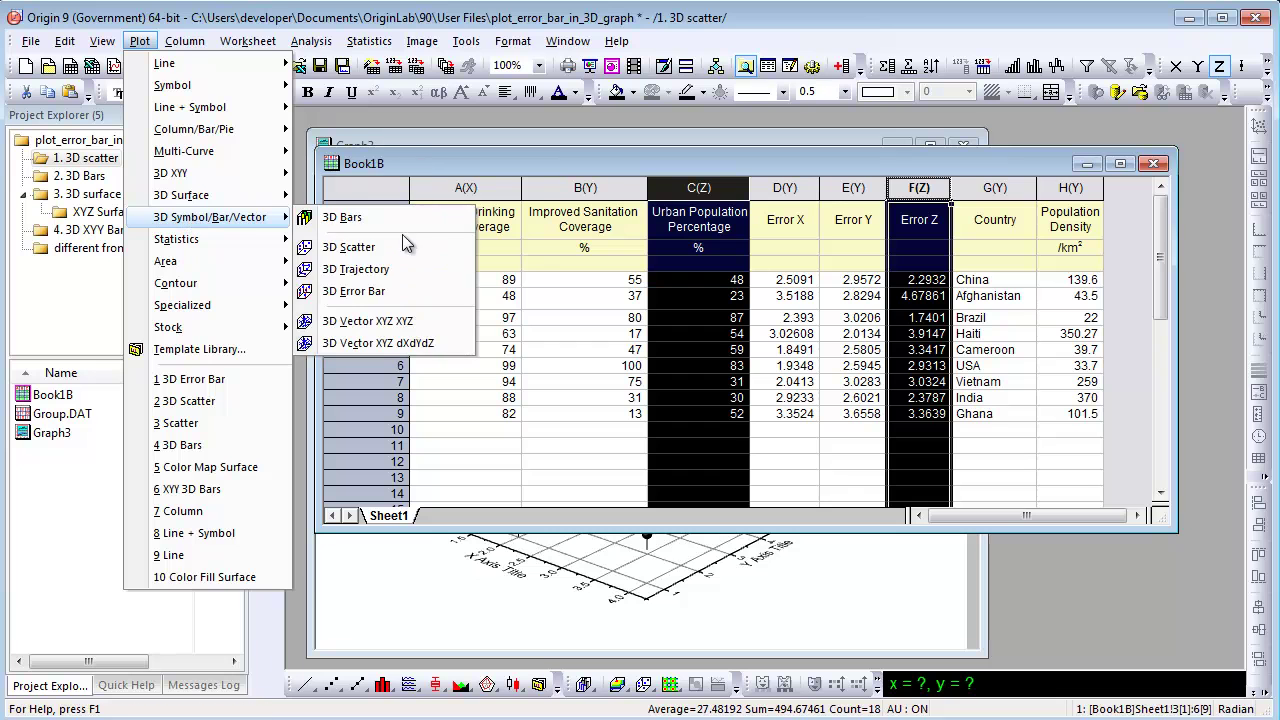
left_click(354, 291)
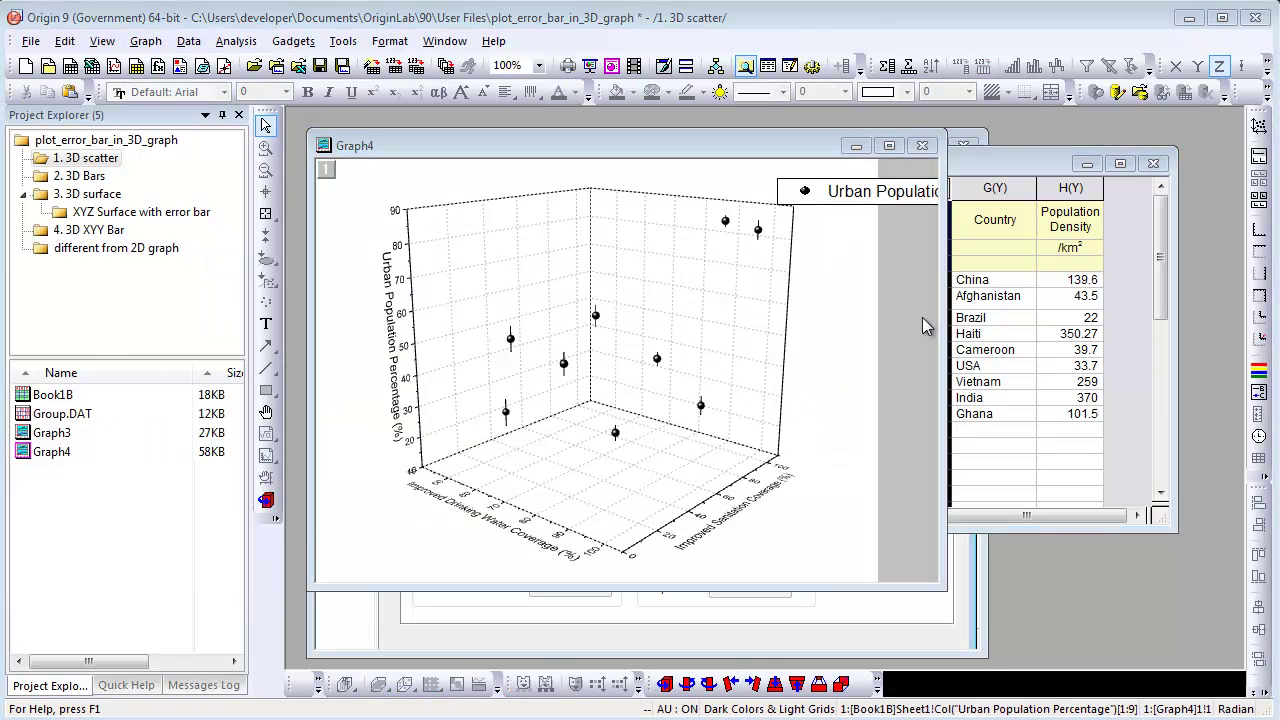
Step: Use Col("Error X") and Col("Error Y") as X/Y error data, with X Y Lines Z caps
double_click(759, 232)
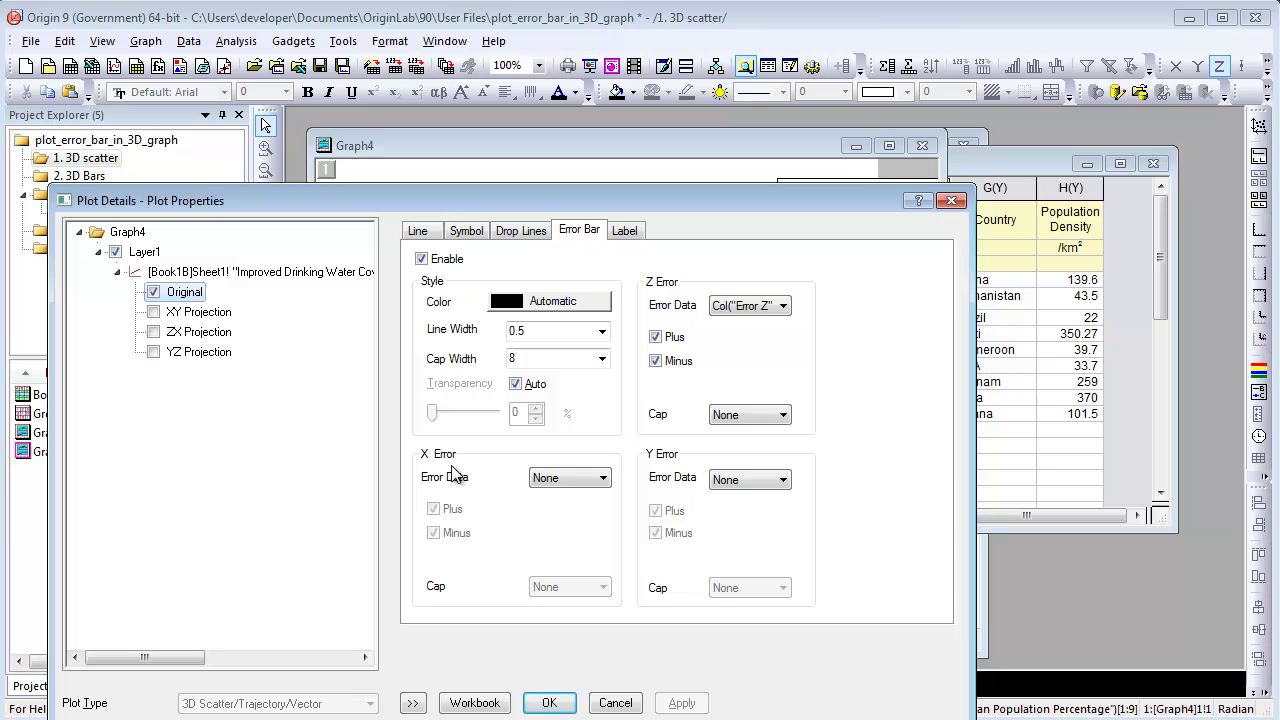
left_click(572, 480)
left_click(560, 553)
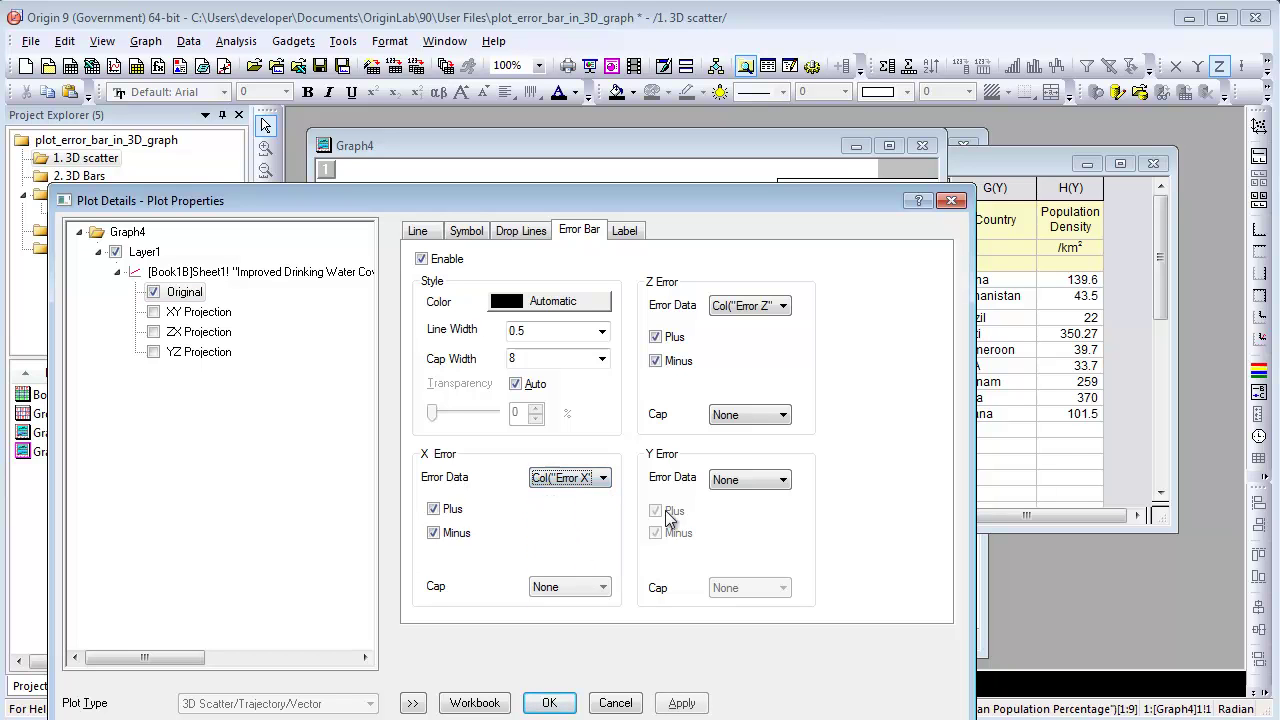
left_click(748, 480)
left_click(748, 566)
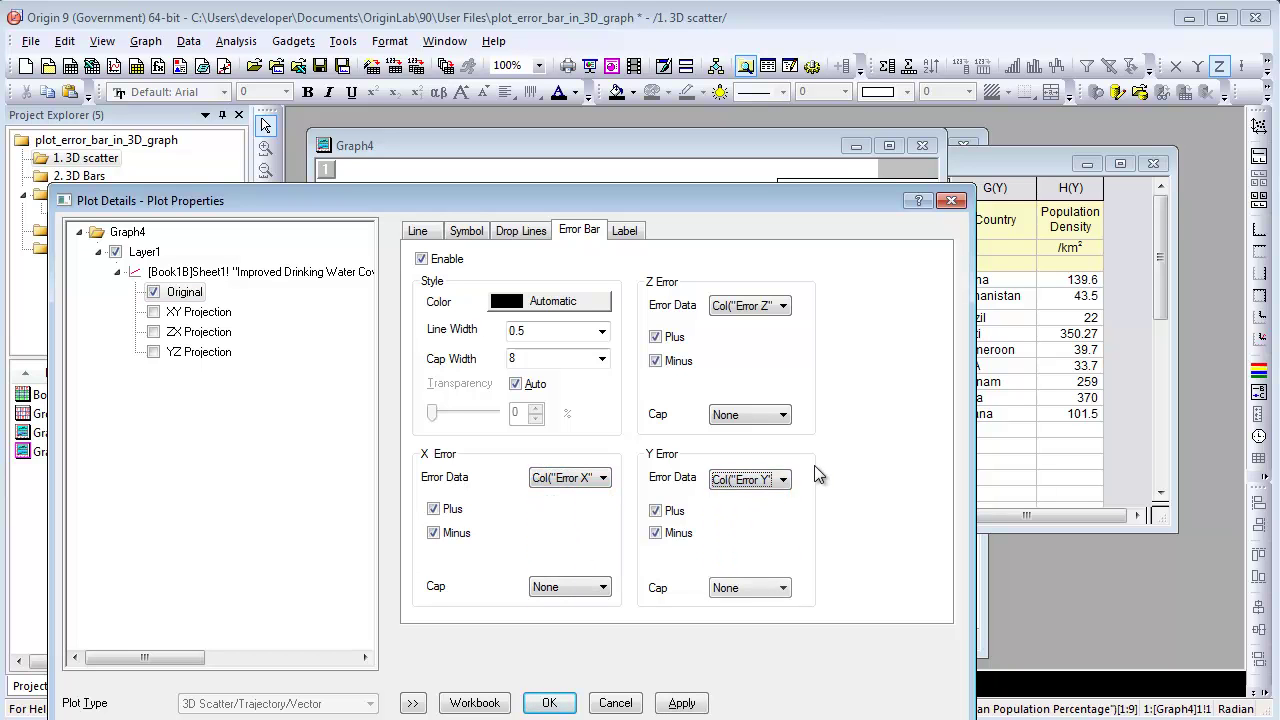
left_click(782, 420)
left_click(752, 474)
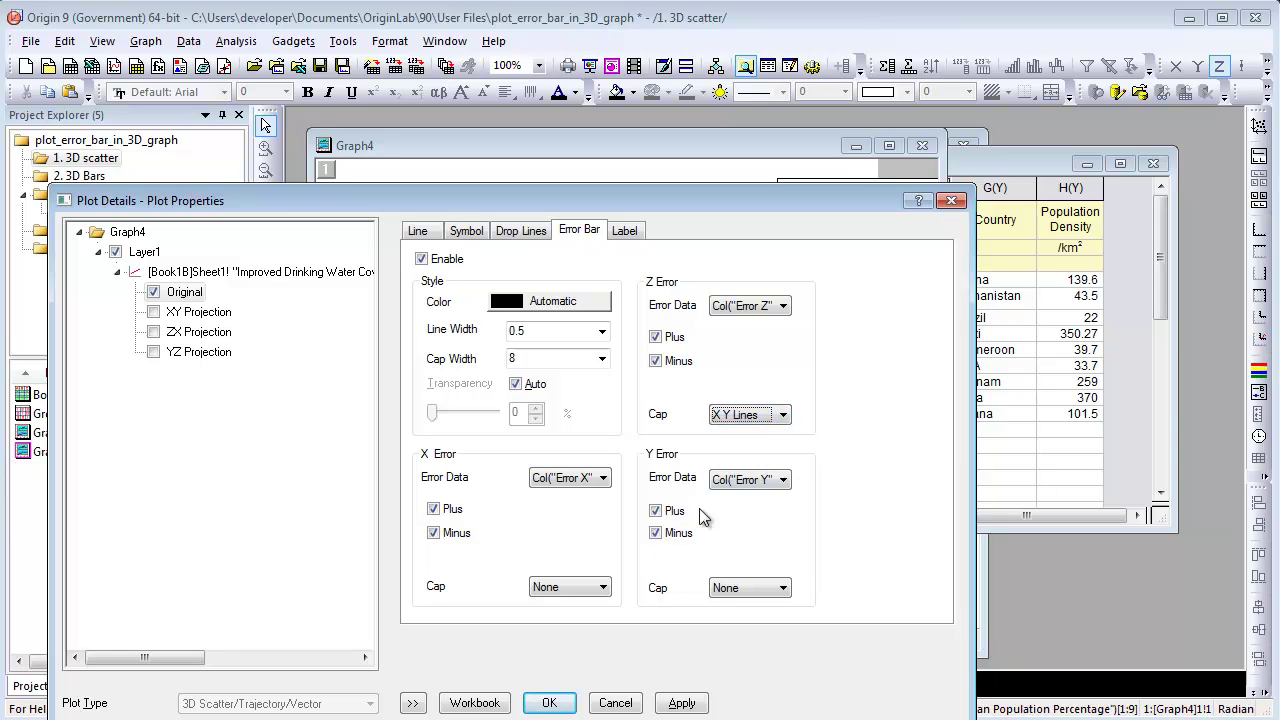
left_click(549, 703)
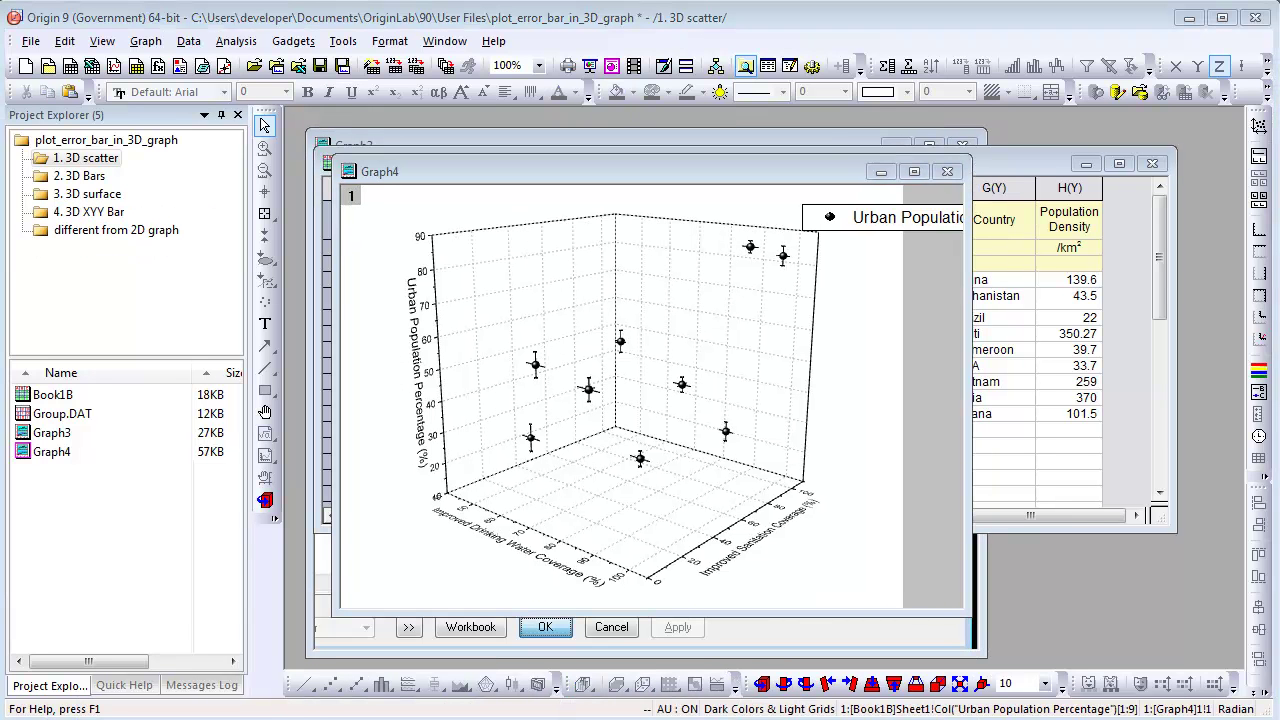
Step: Turn on the YZ projection of the scatter points and enable error bars on it
double_click(589, 390)
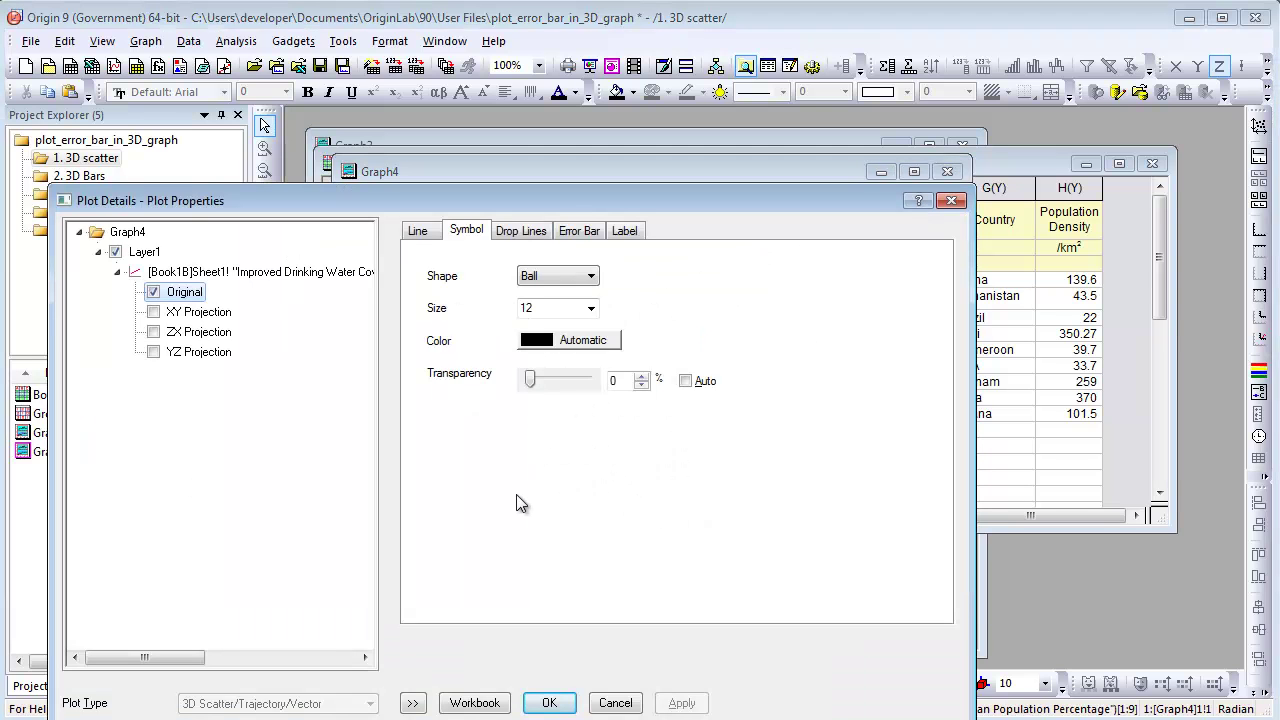
left_click(153, 352)
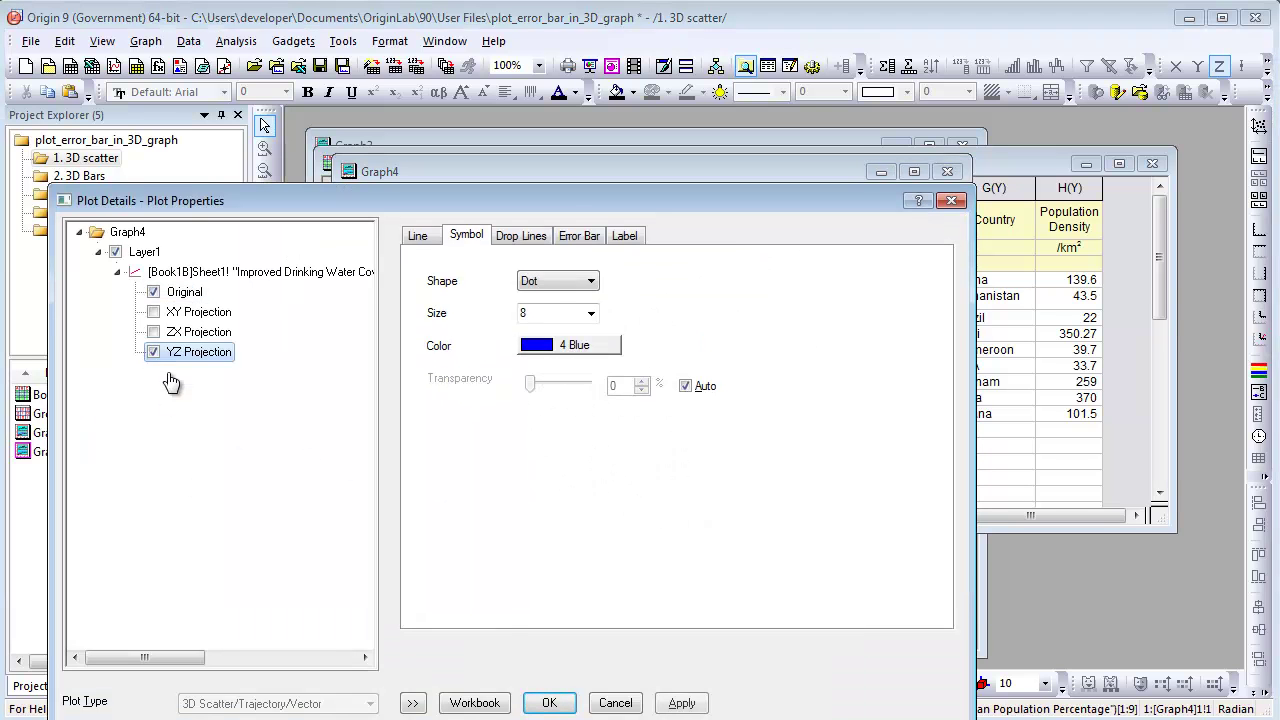
left_click(576, 237)
left_click(421, 264)
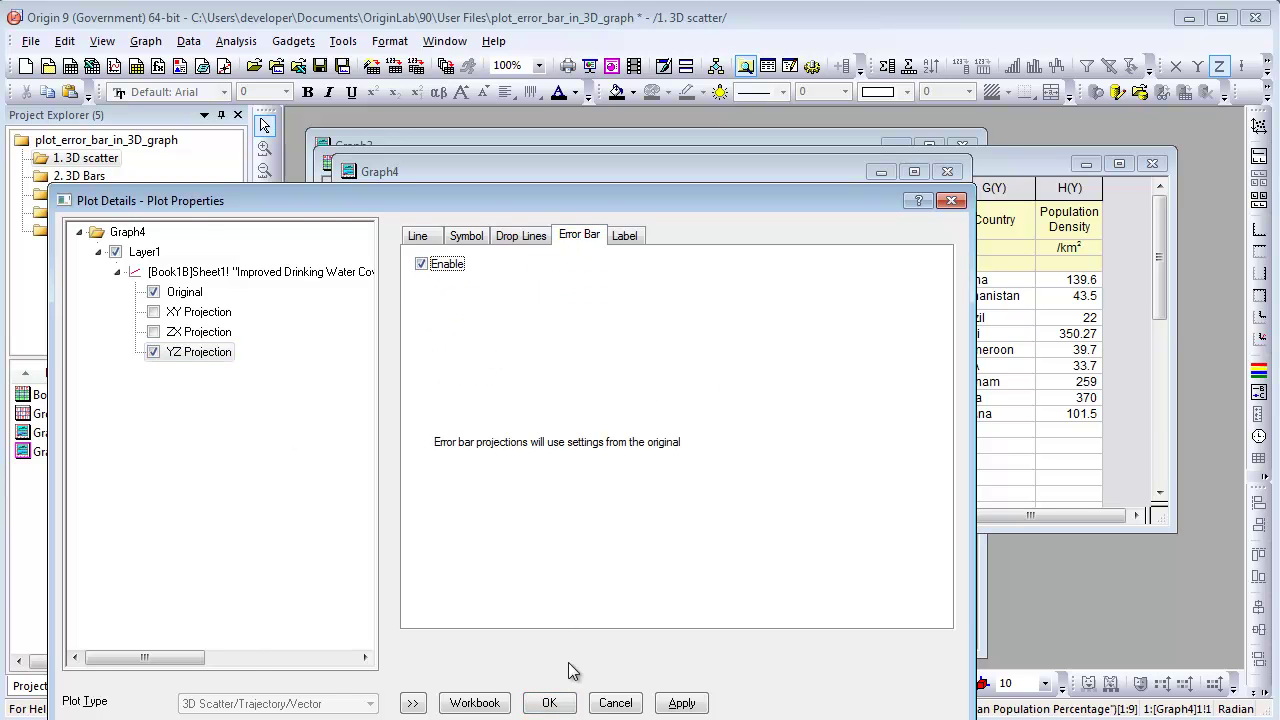
left_click(549, 703)
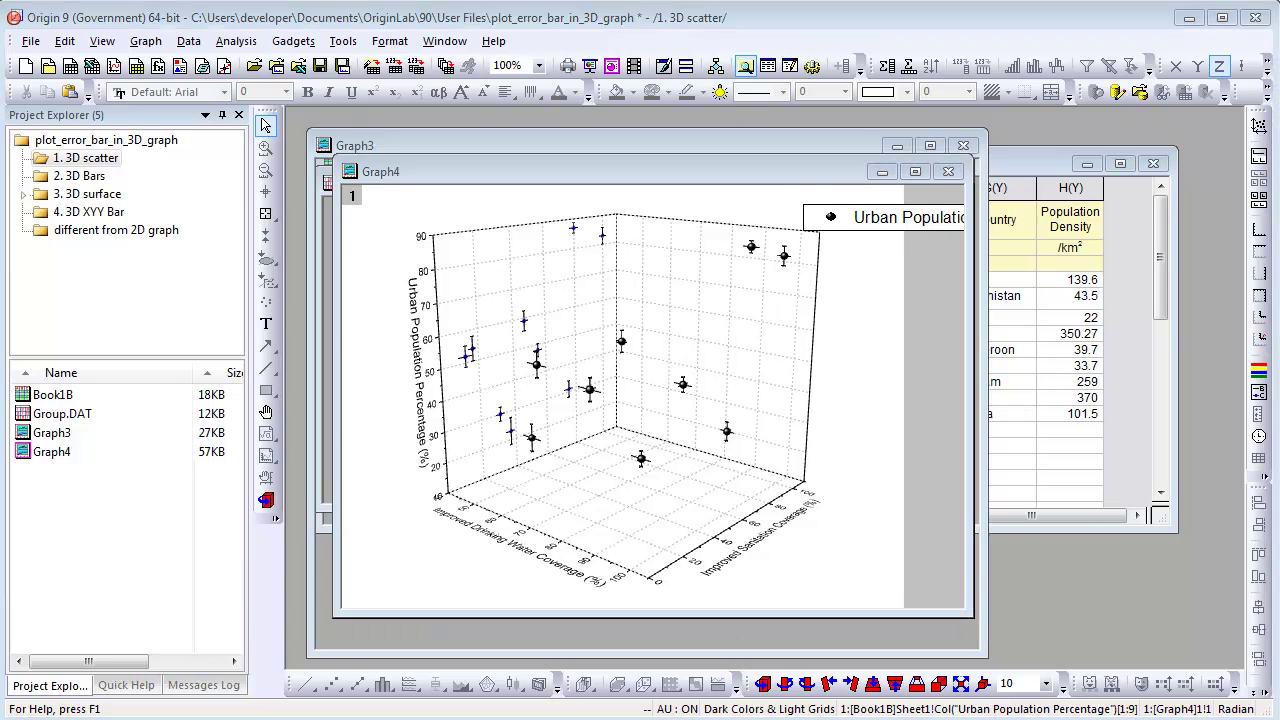
Step: Switch to the 2. 3D Bars folder and plot the Temperature matrix as 3D Bars
left_click(204, 200)
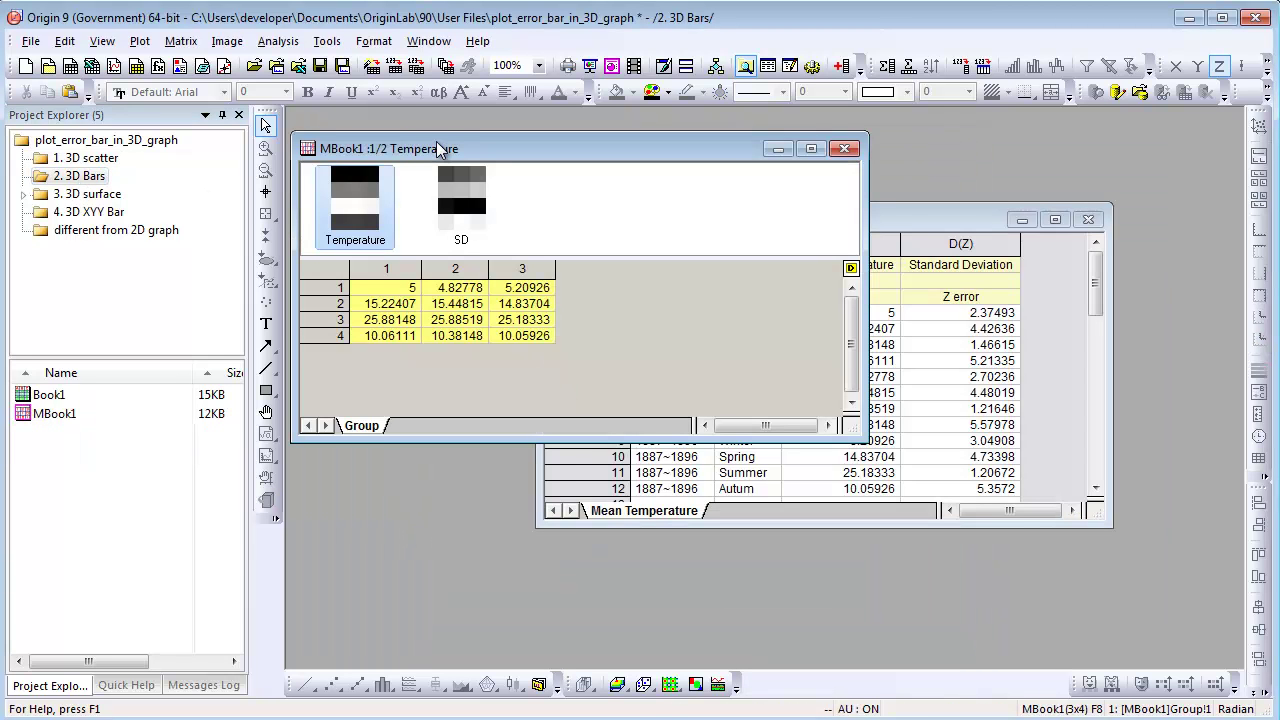
left_click(141, 43)
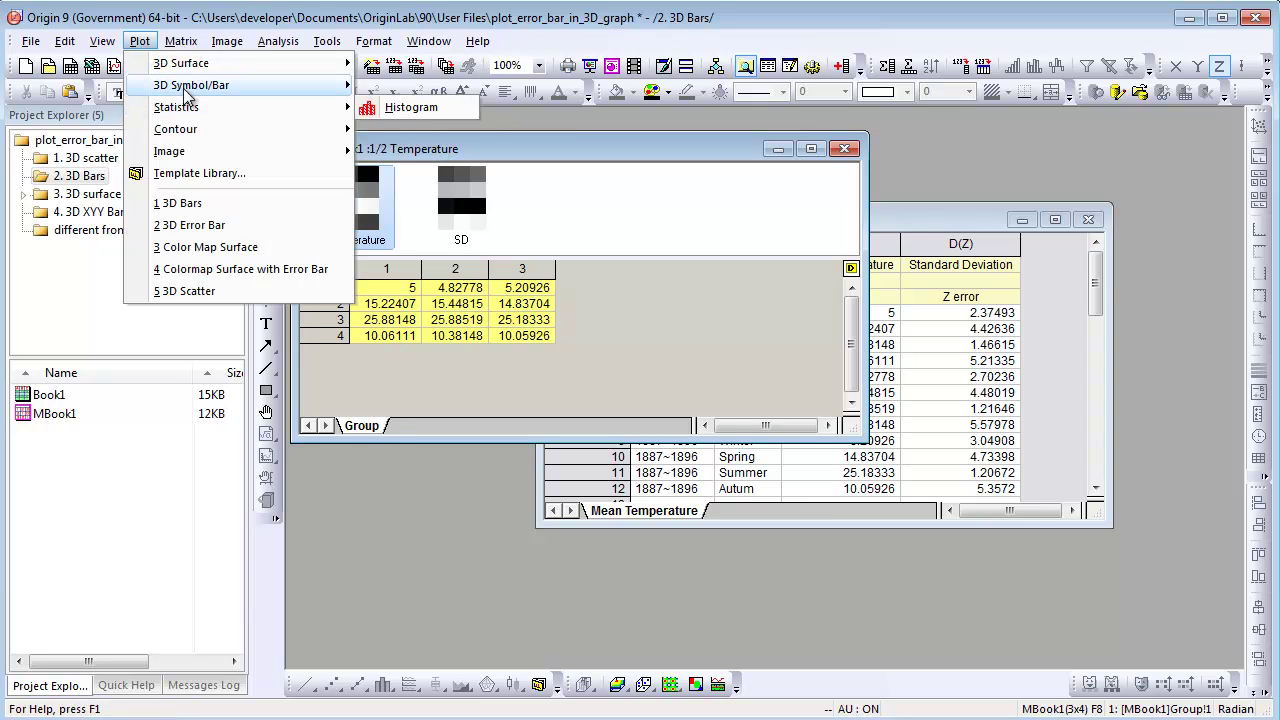
mouse_move(231, 92)
left_click(400, 86)
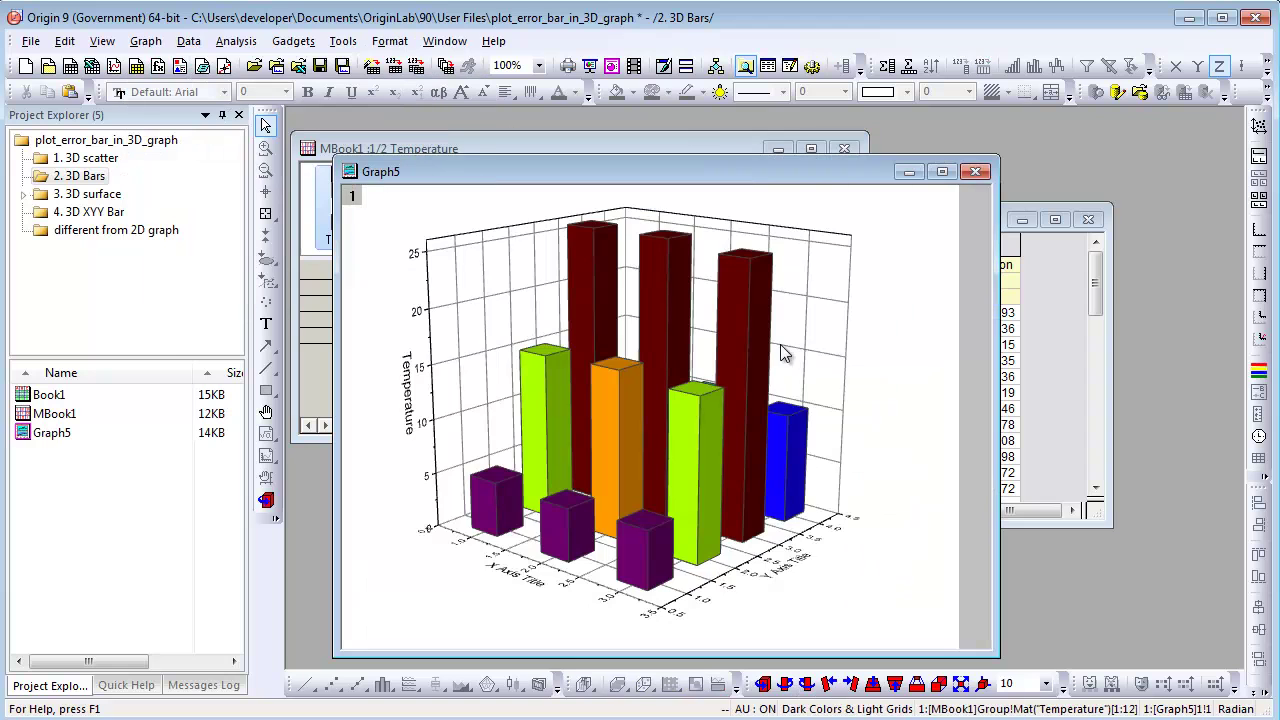
Step: Enable Mat("SD") error bars on the 3D bars with width-18 X Y Lines caps
double_click(600, 314)
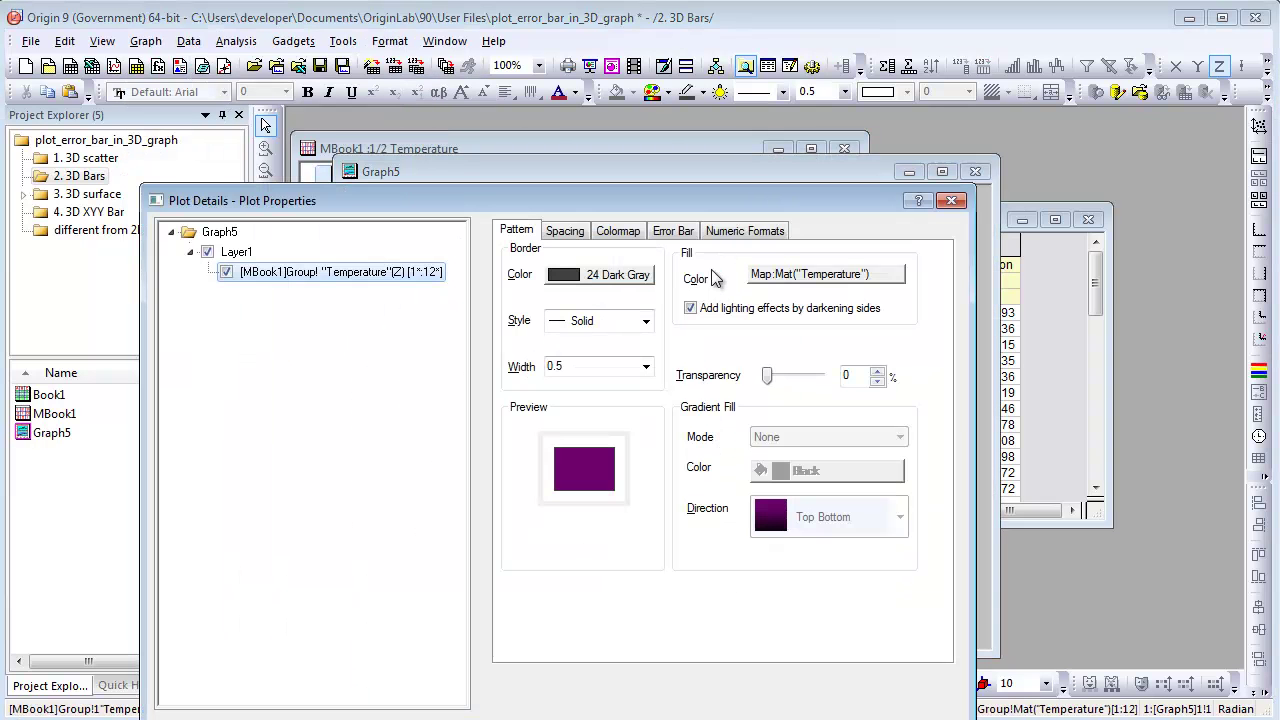
left_click(674, 231)
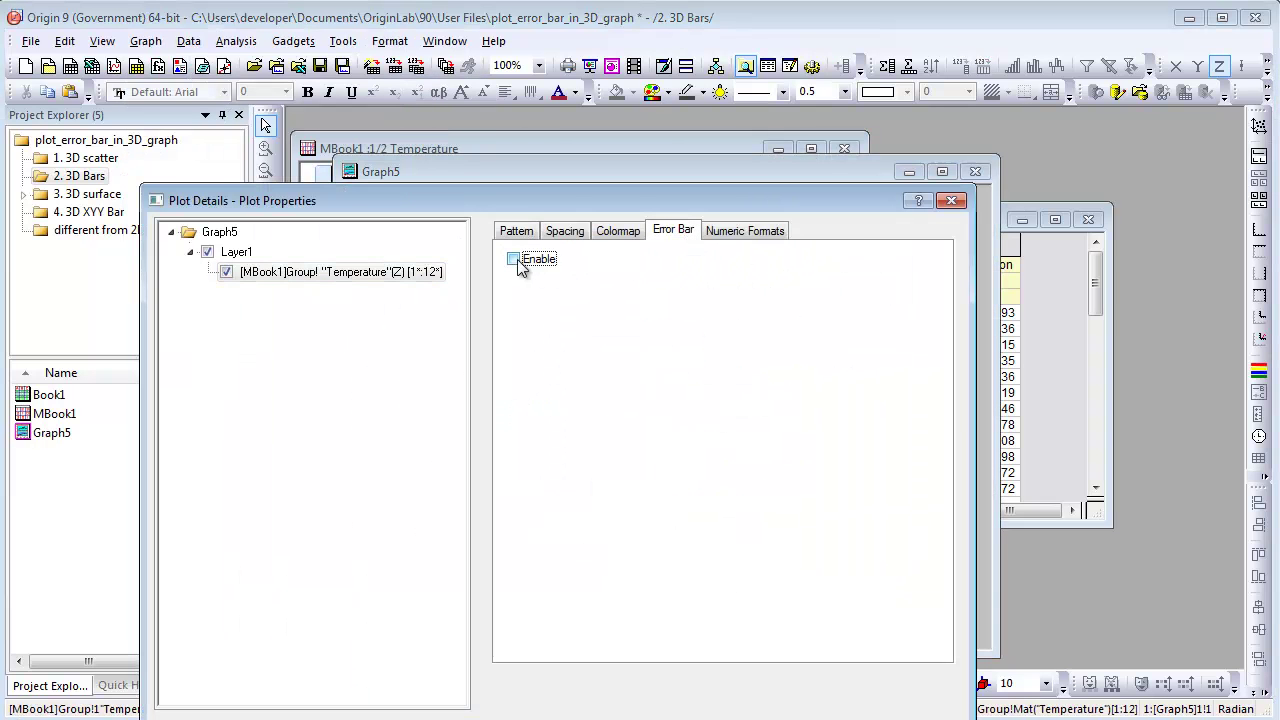
left_click(514, 264)
left_click(856, 316)
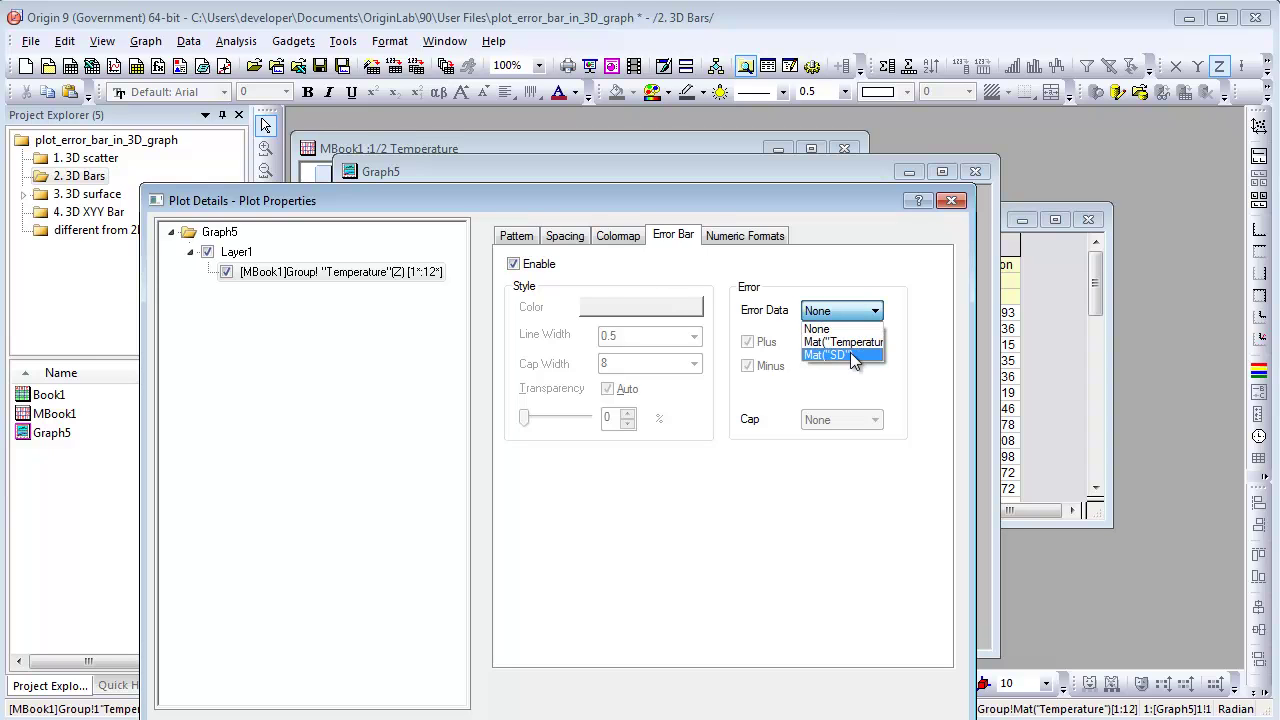
left_click(850, 356)
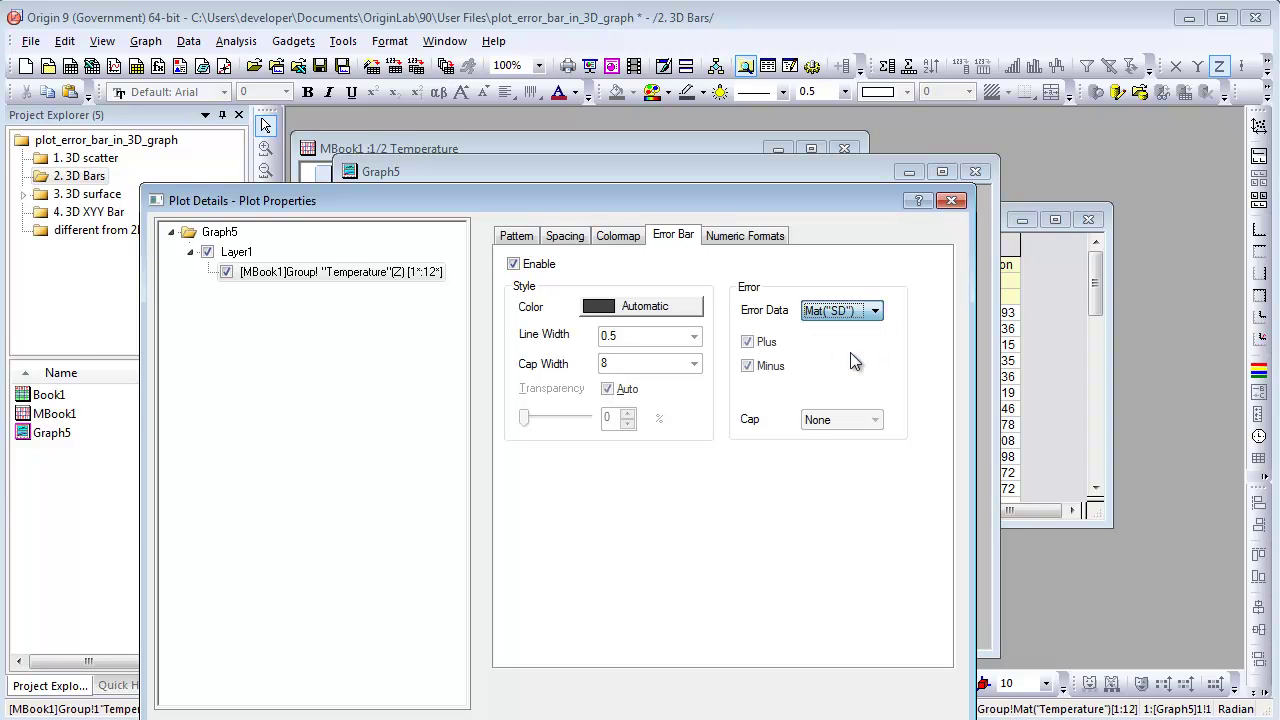
left_click(694, 364)
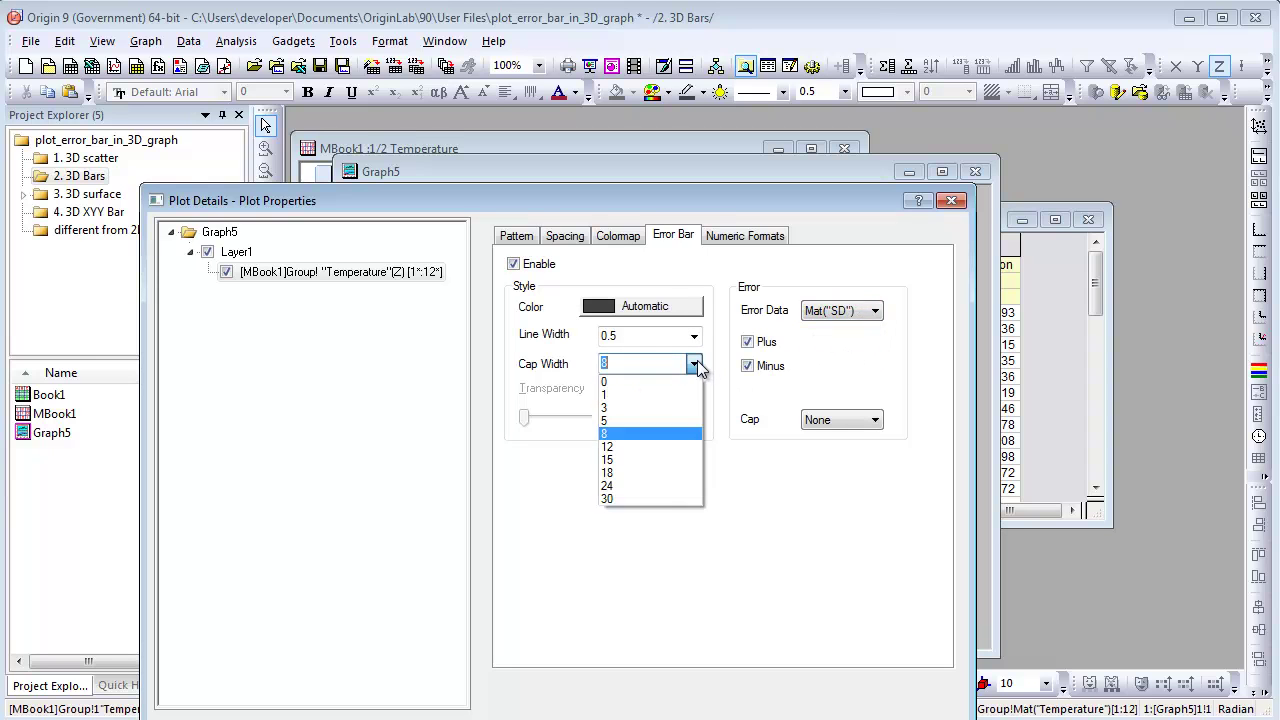
left_click(656, 473)
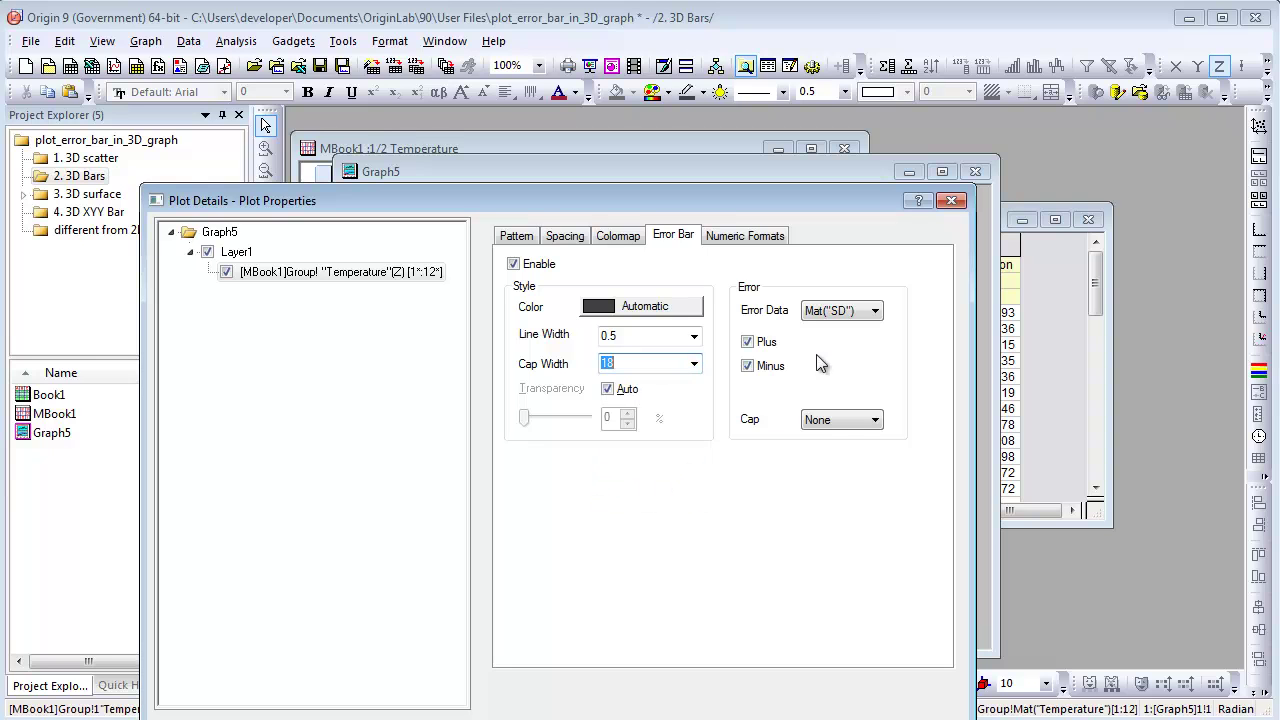
left_click(840, 420)
left_click(840, 477)
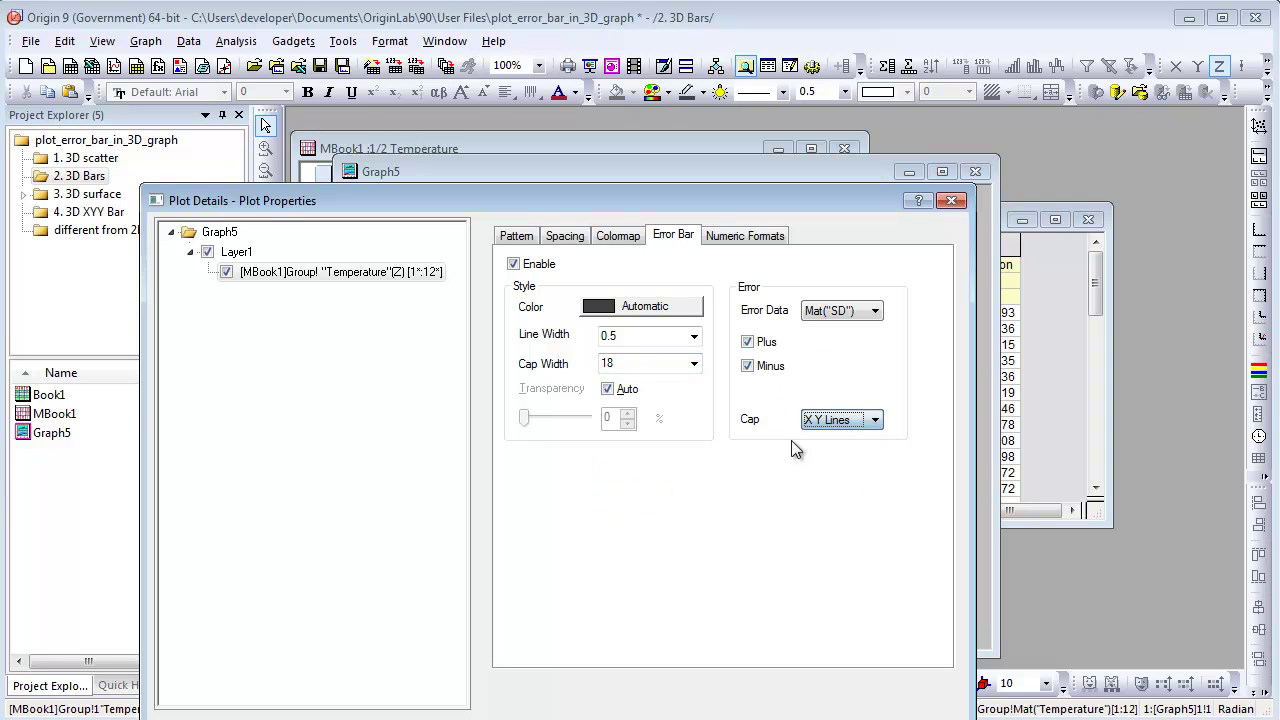
Step: Colour the error bars by Mat("Temperature") through colour mapping
left_click(662, 314)
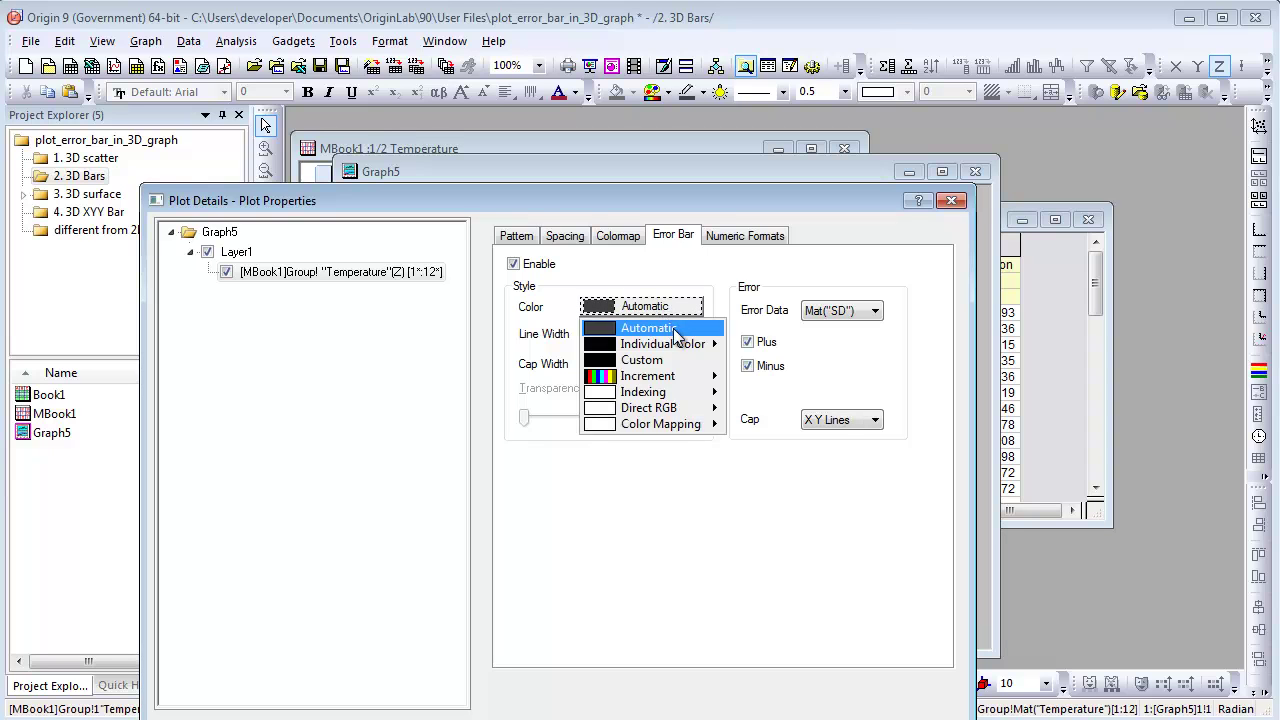
mouse_move(692, 428)
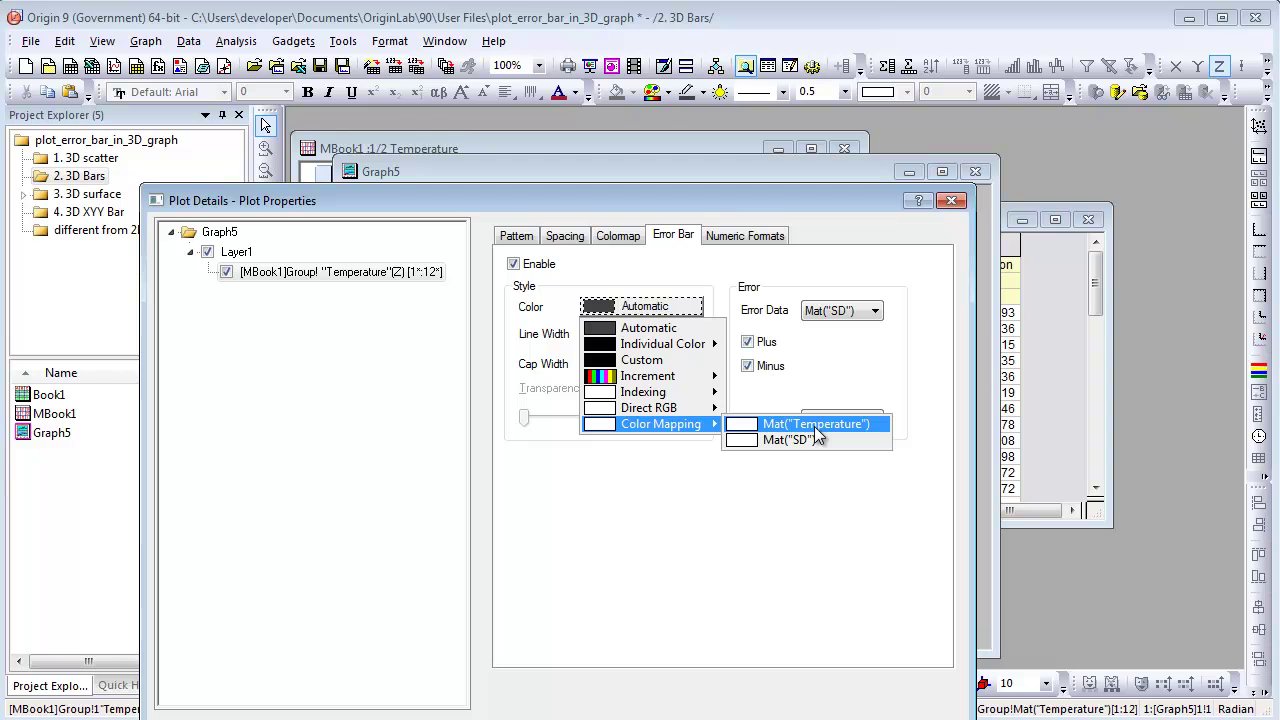
left_click(816, 425)
key("Return")
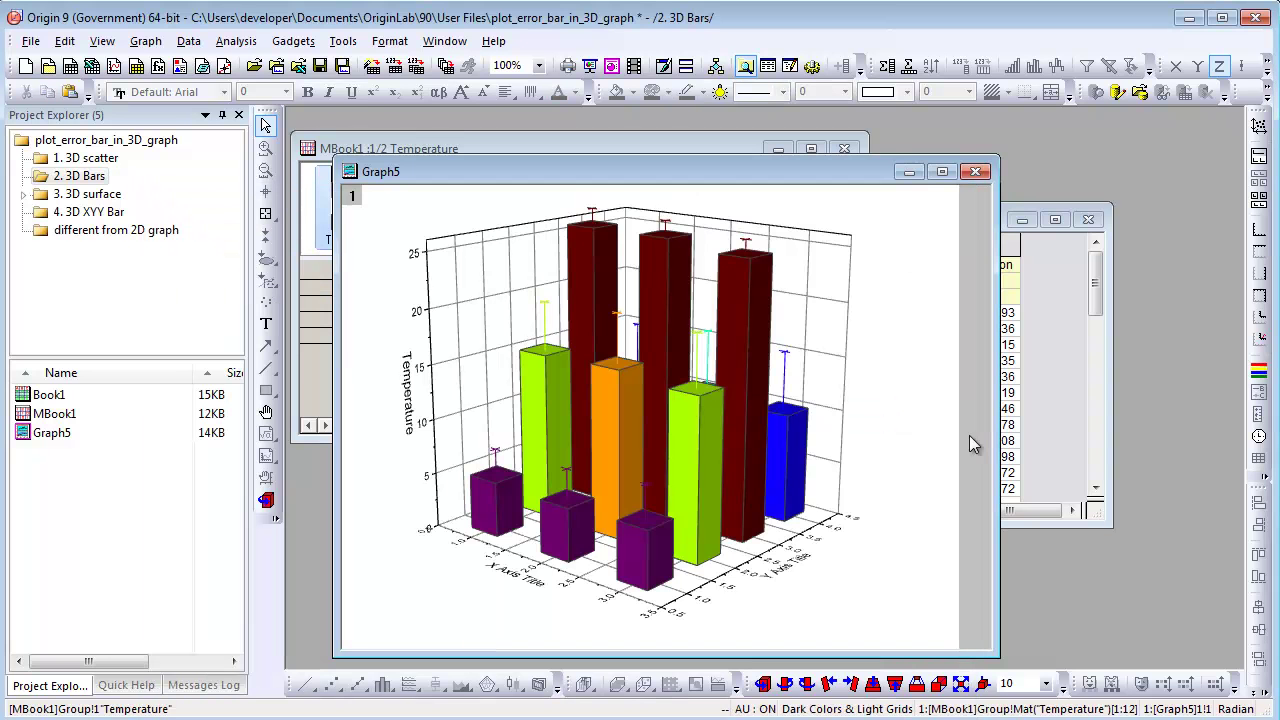
left_click(1038, 473)
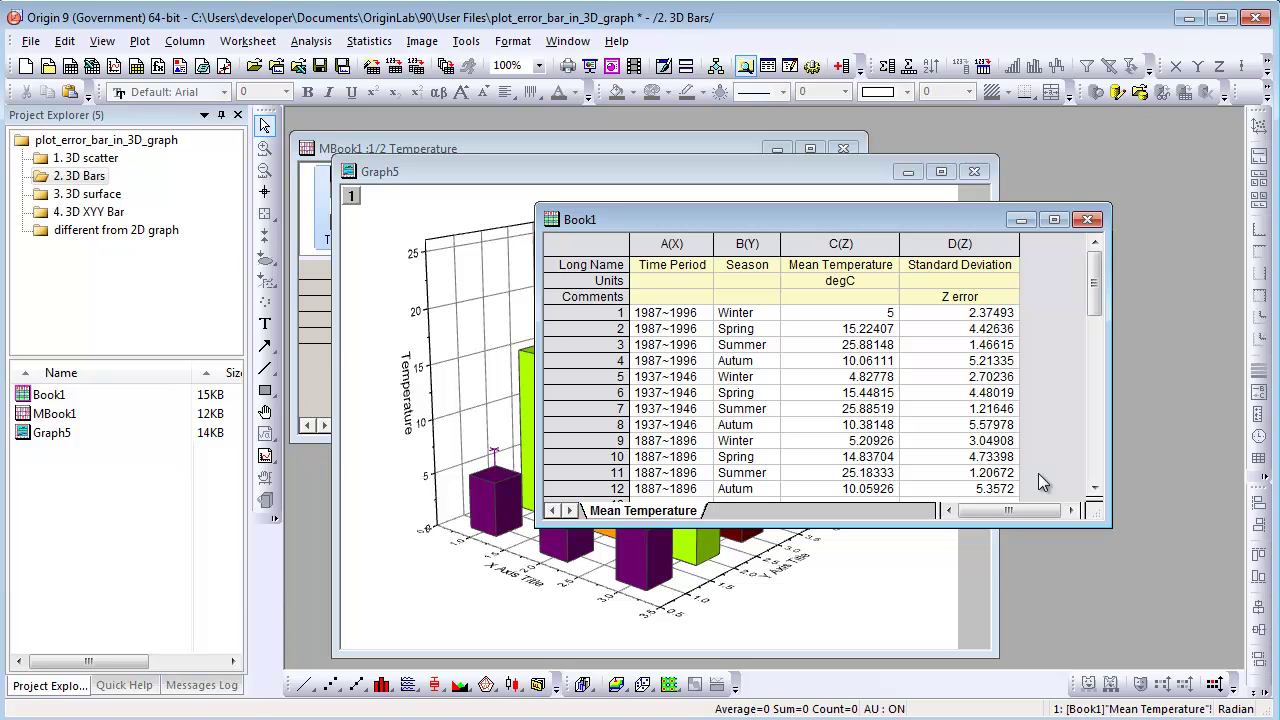
Step: Plot Book1's Mean Temperature column C(Z) as 3D Bars
left_click(866, 246)
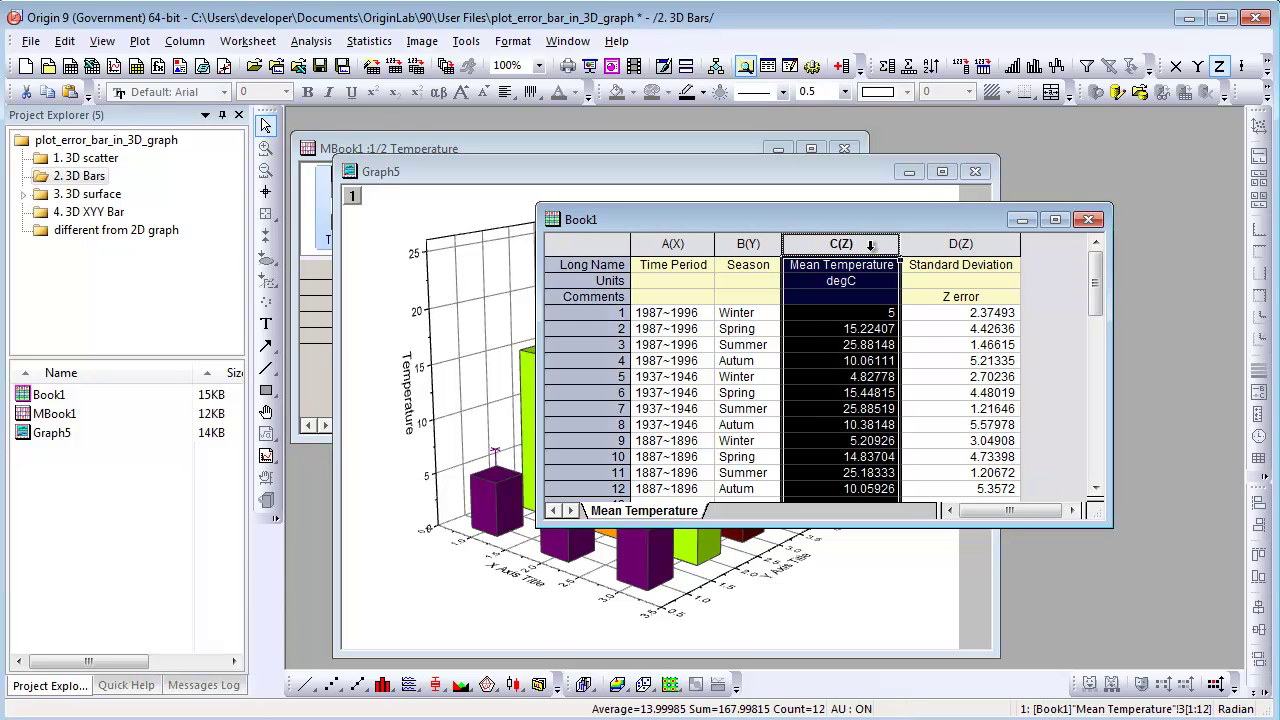
left_click(140, 41)
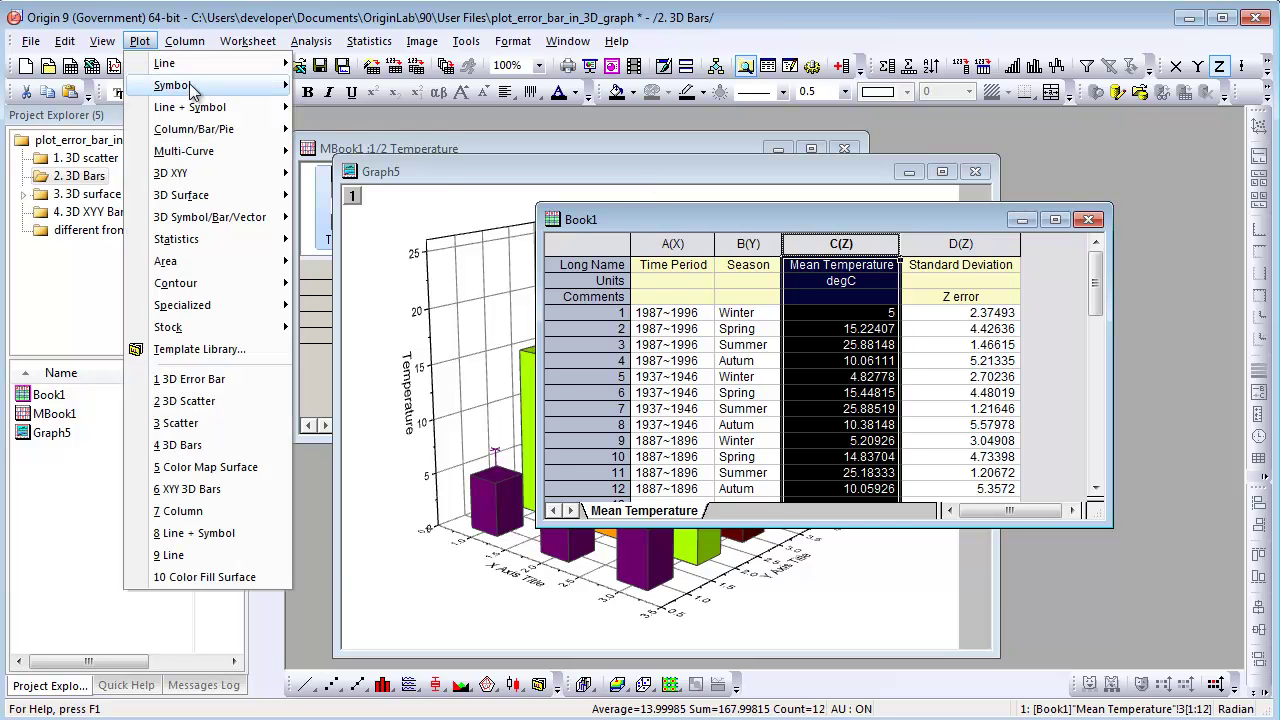
mouse_move(205, 115)
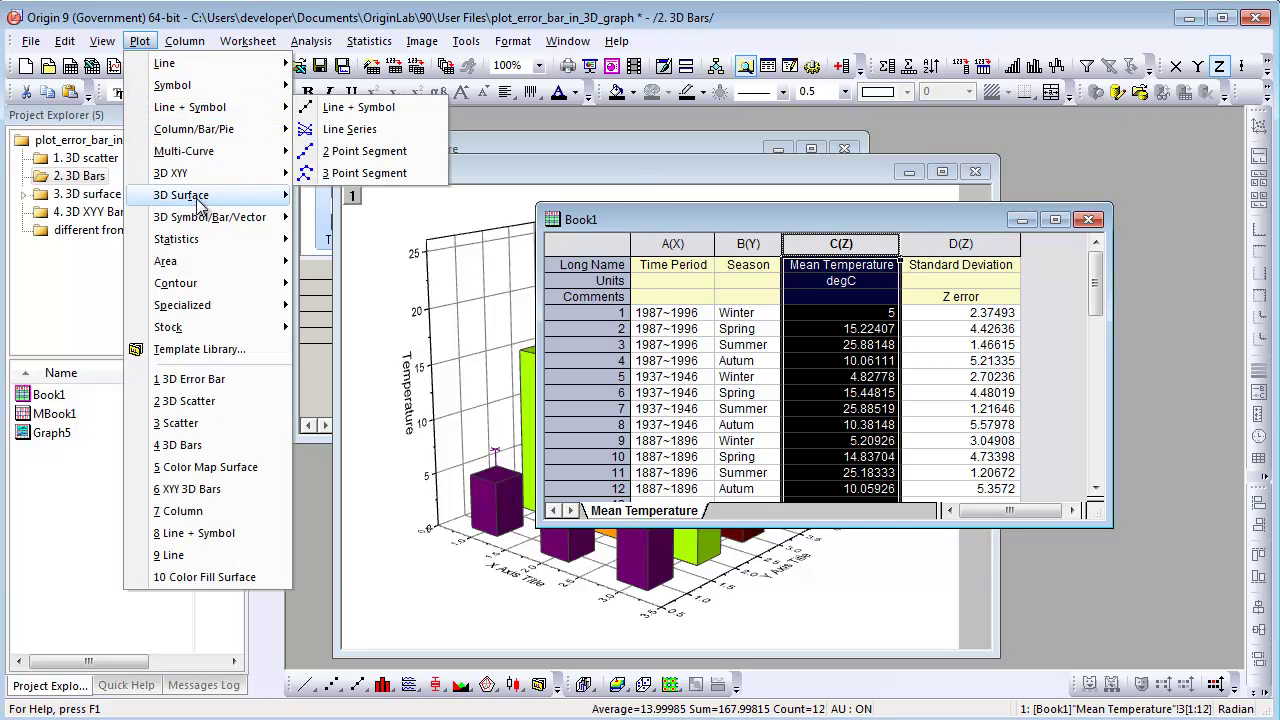
mouse_move(223, 216)
left_click(362, 224)
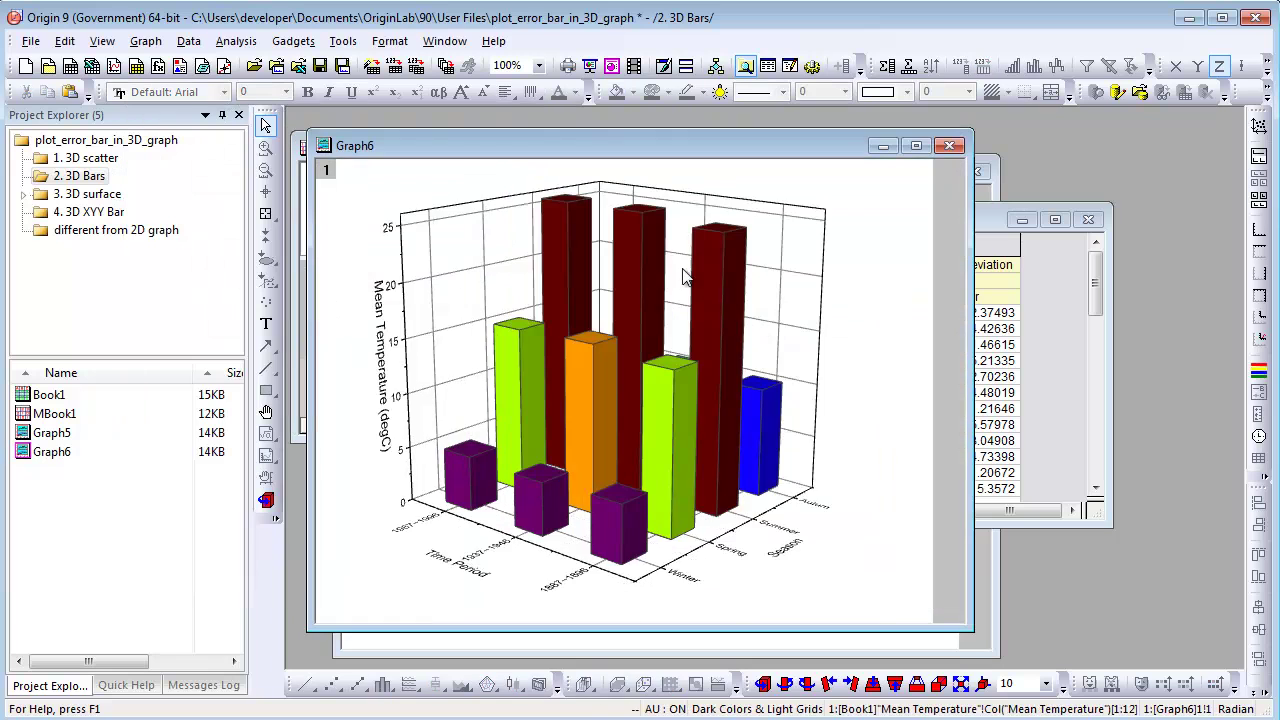
Step: Enable error bars on Graph6's bars with Col("Standard Deviation") as the error data
double_click(646, 262)
left_click(679, 238)
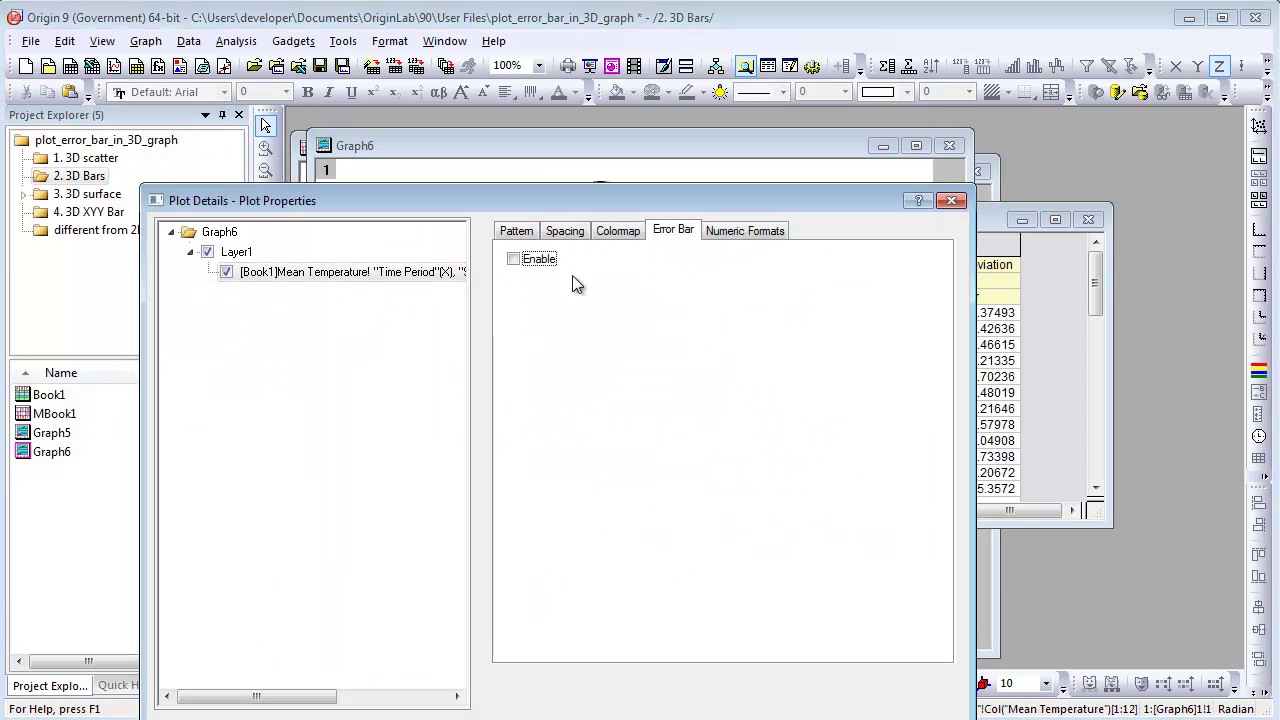
left_click(531, 265)
left_click(836, 312)
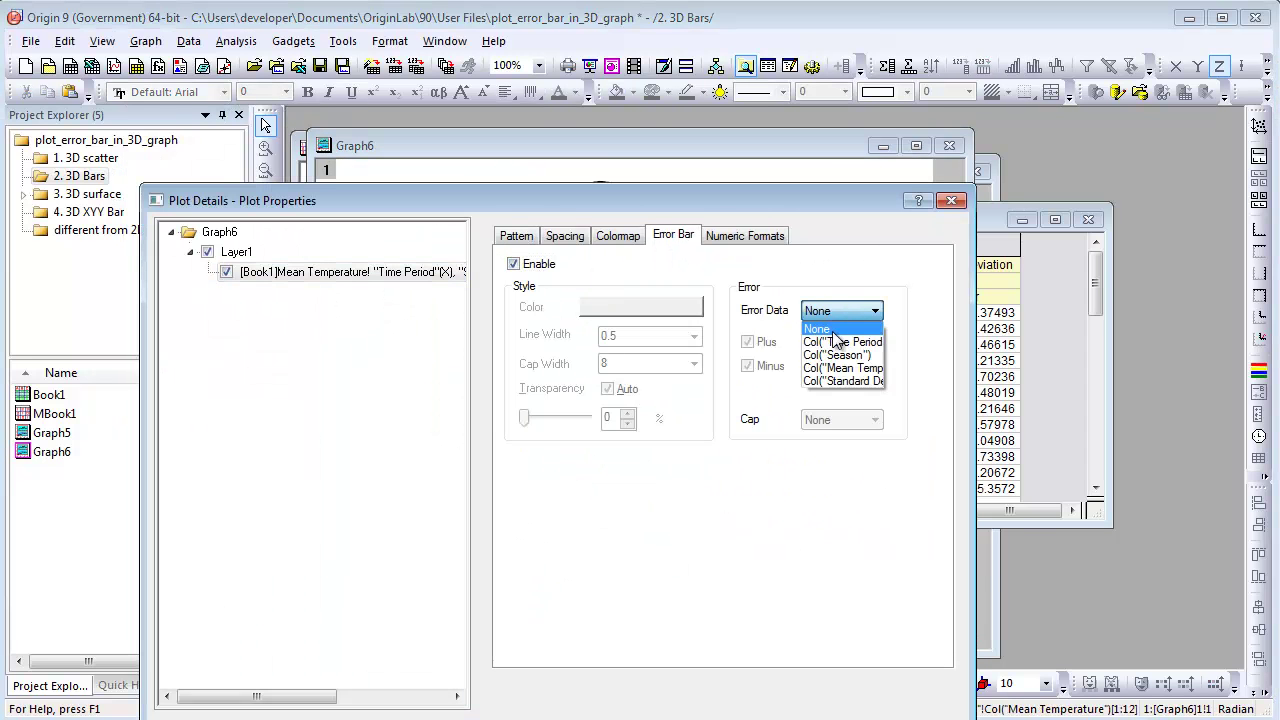
left_click(843, 381)
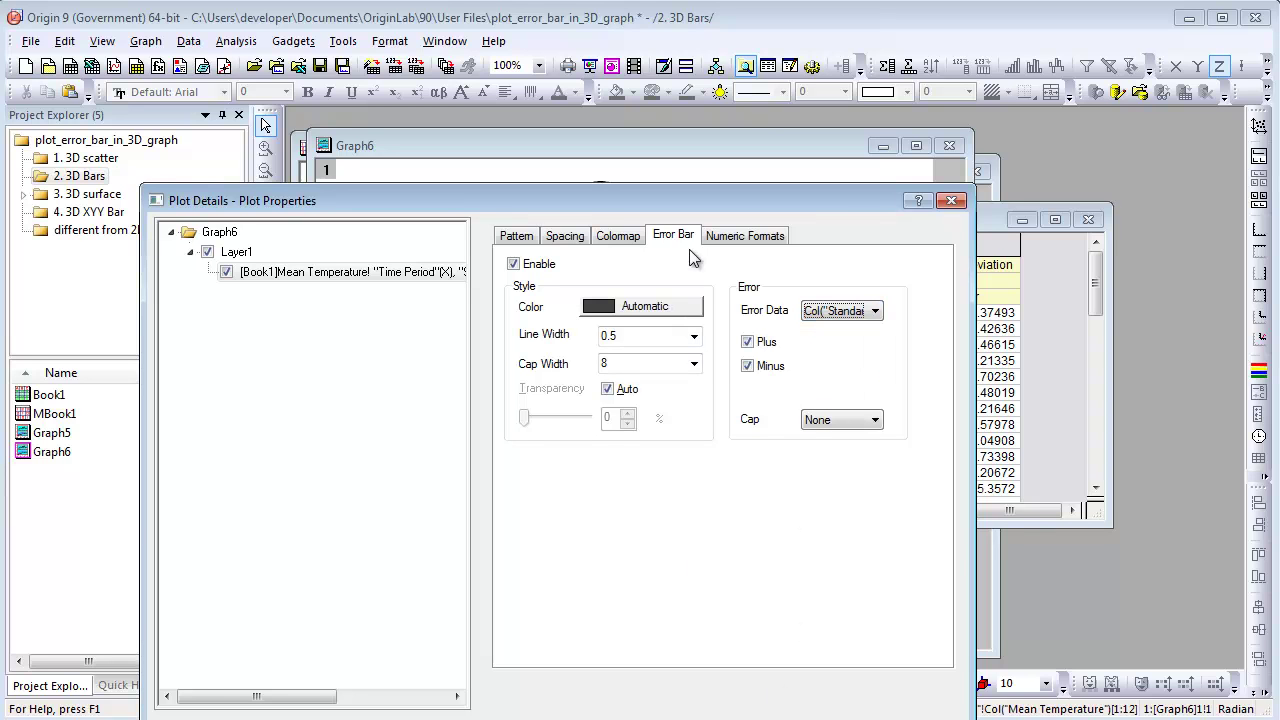
left_click_drag(694, 205, 668, 106)
left_click(605, 643)
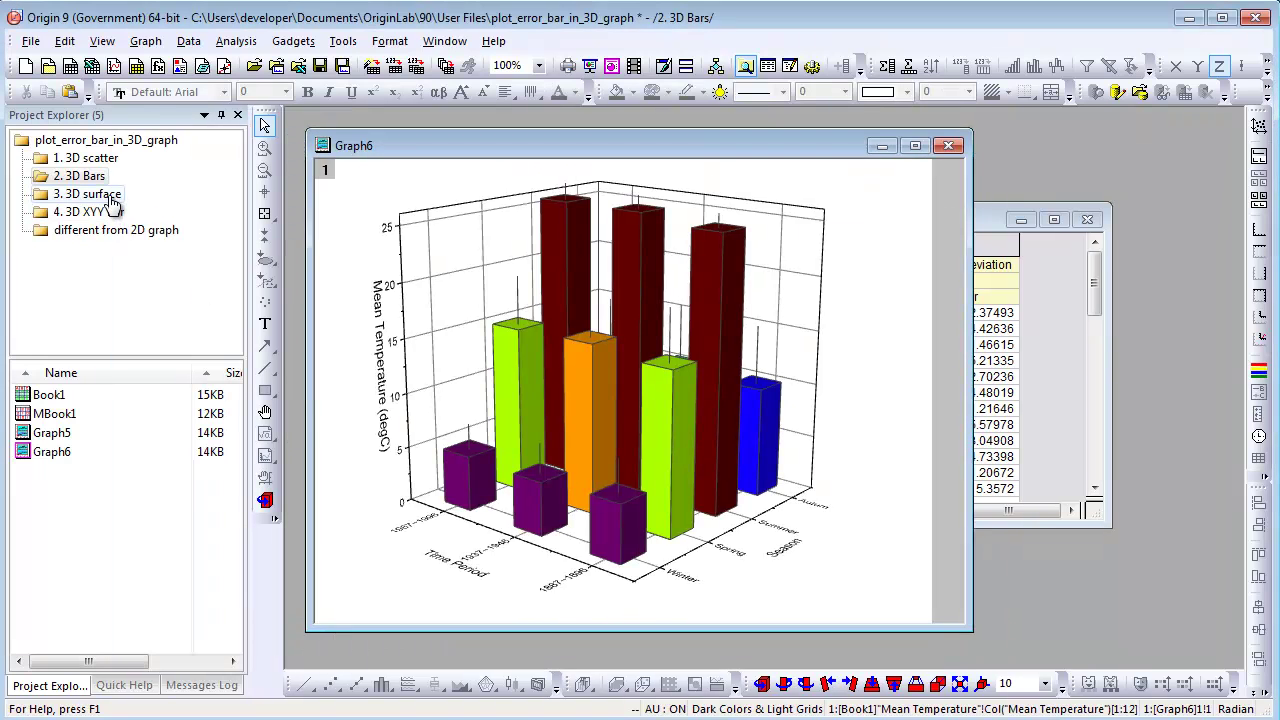
left_click(112, 203)
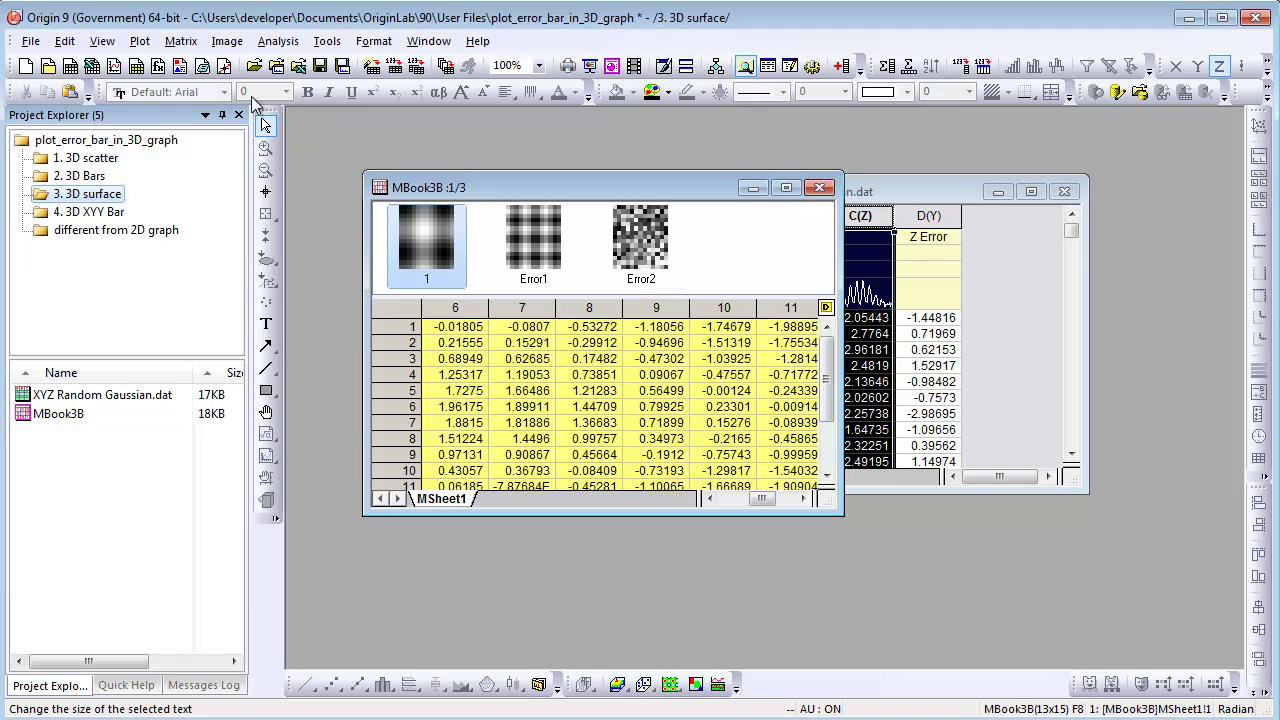
Step: Plot the MBook3B matrix as a Colormap Surface with Error Bar and open Plot Details
left_click(144, 44)
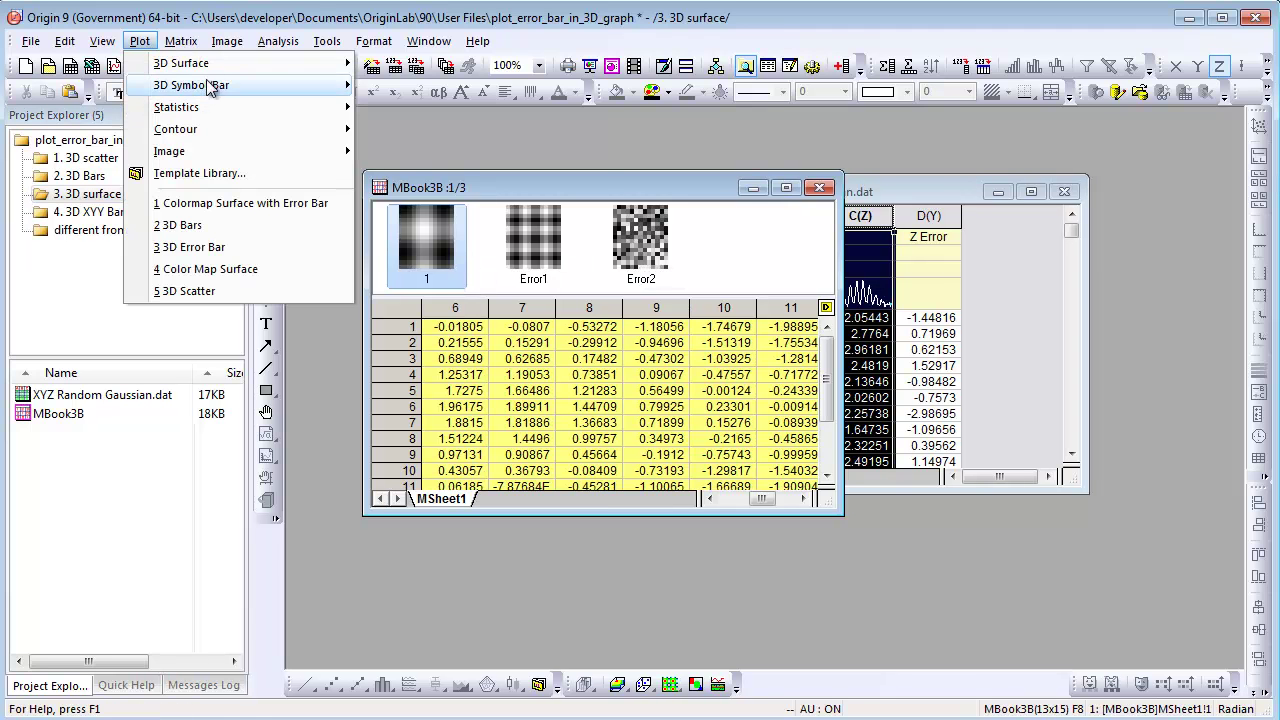
mouse_move(190, 63)
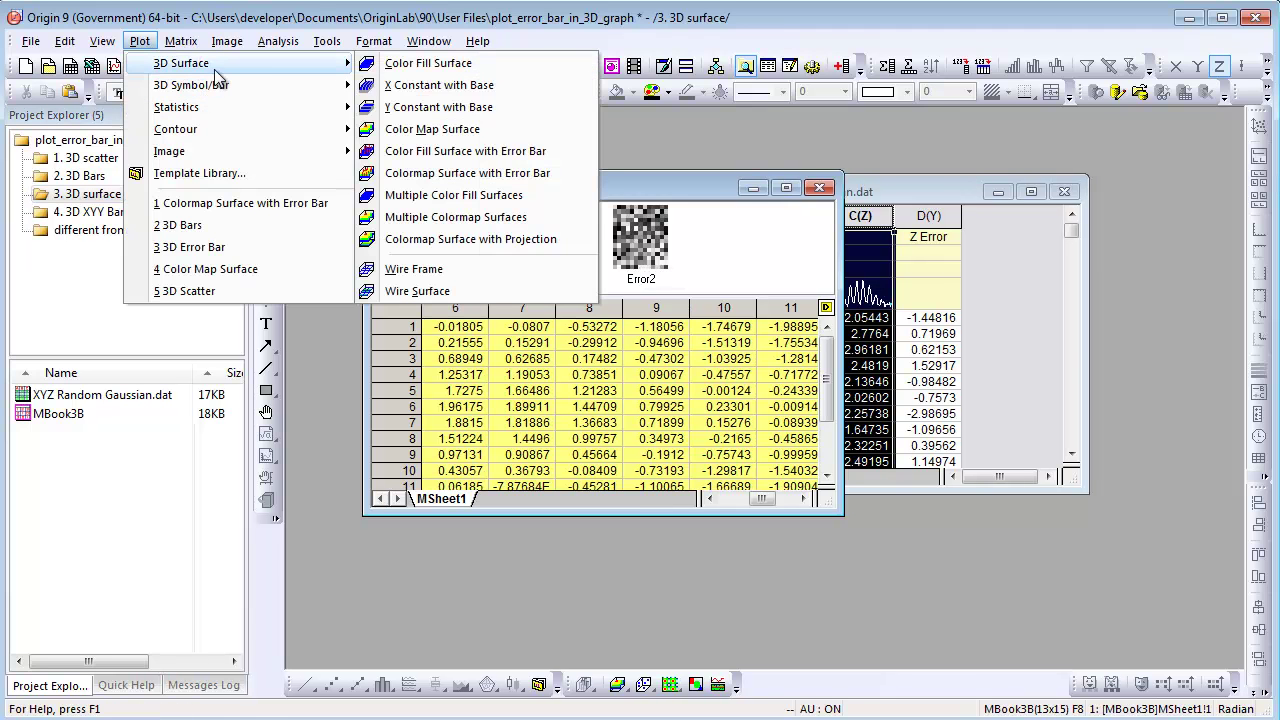
left_click(468, 173)
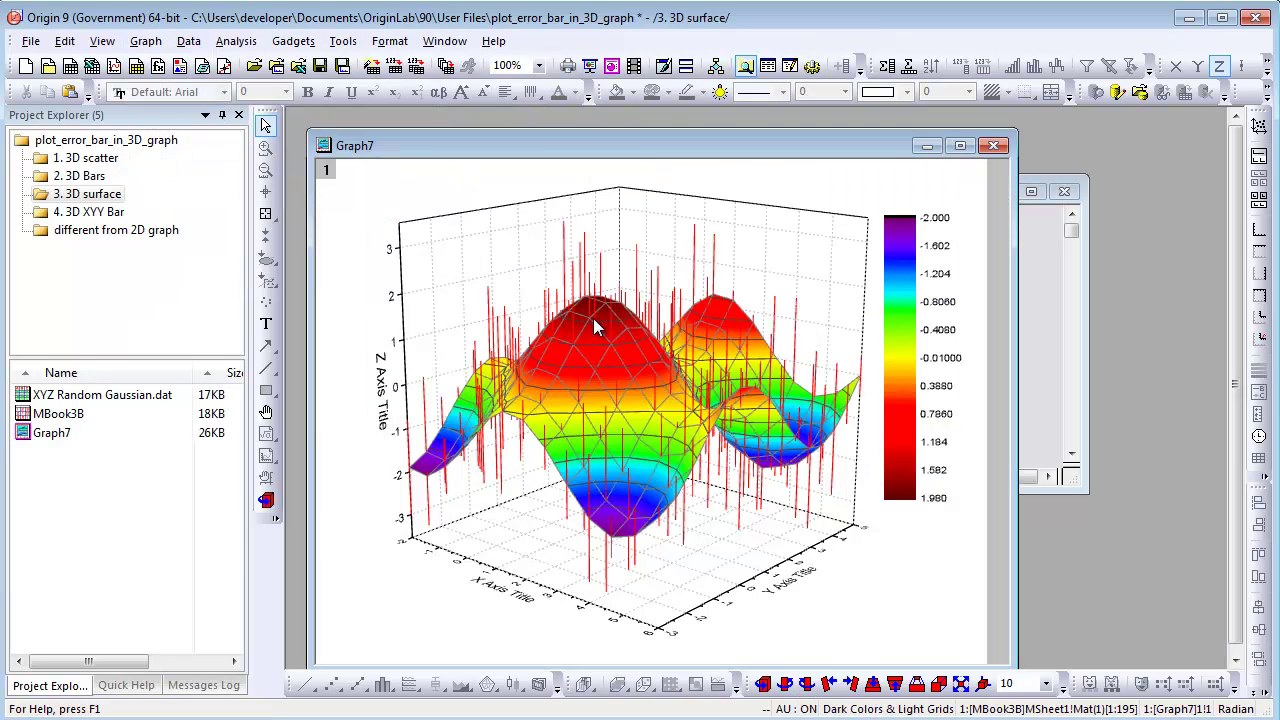
double_click(597, 327)
Step: Change the surface's error bar data from Mat("Error1") to Mat("Error2") and confirm
left_click(688, 231)
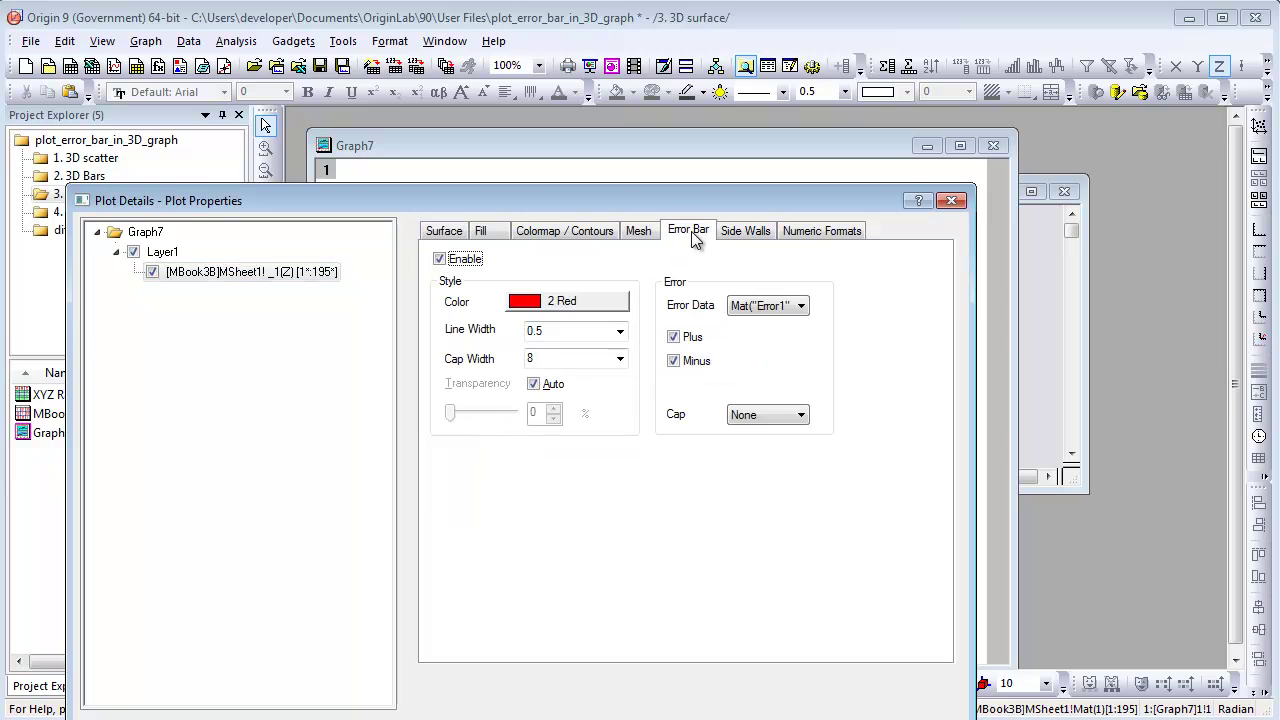
left_click_drag(694, 207, 672, 125)
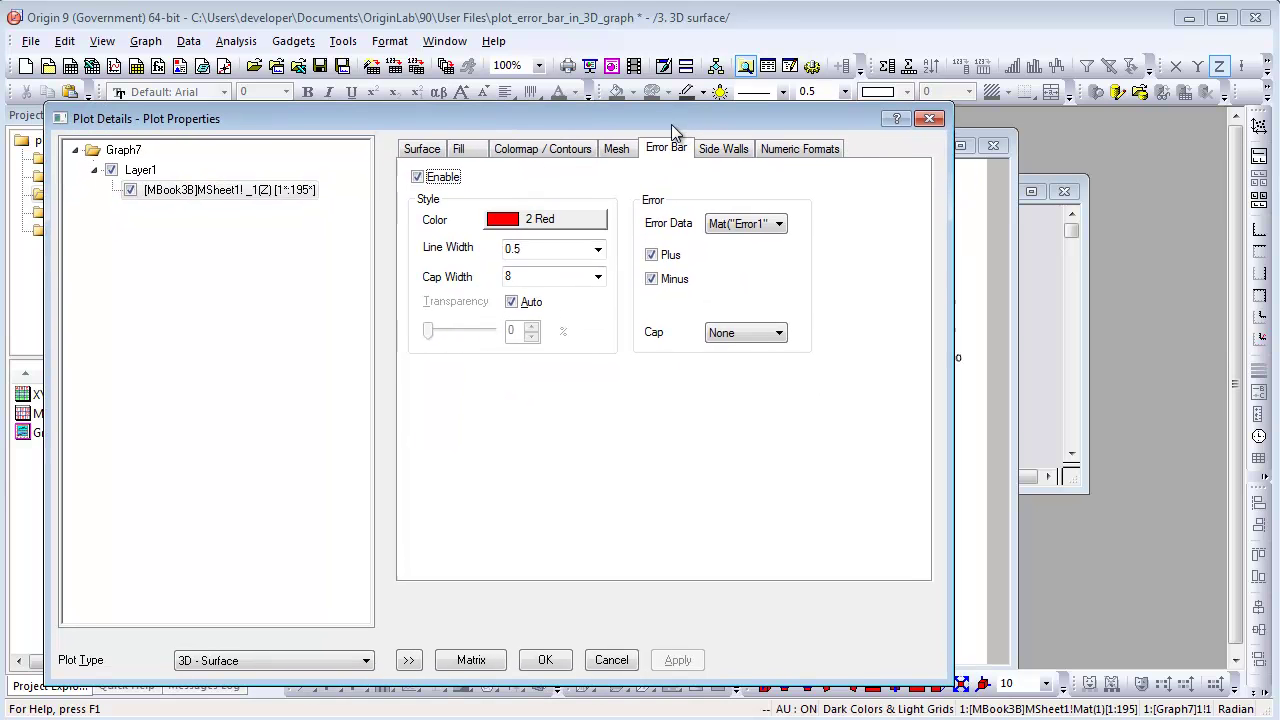
left_click(752, 228)
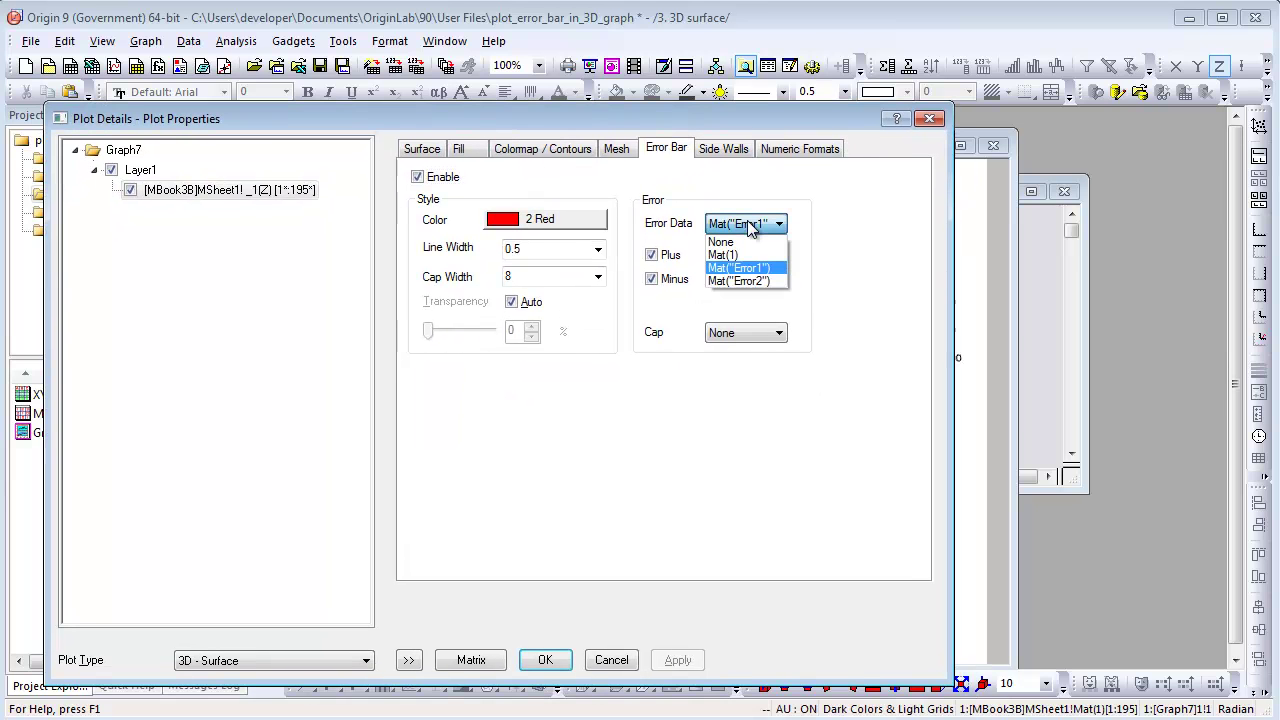
left_click(758, 282)
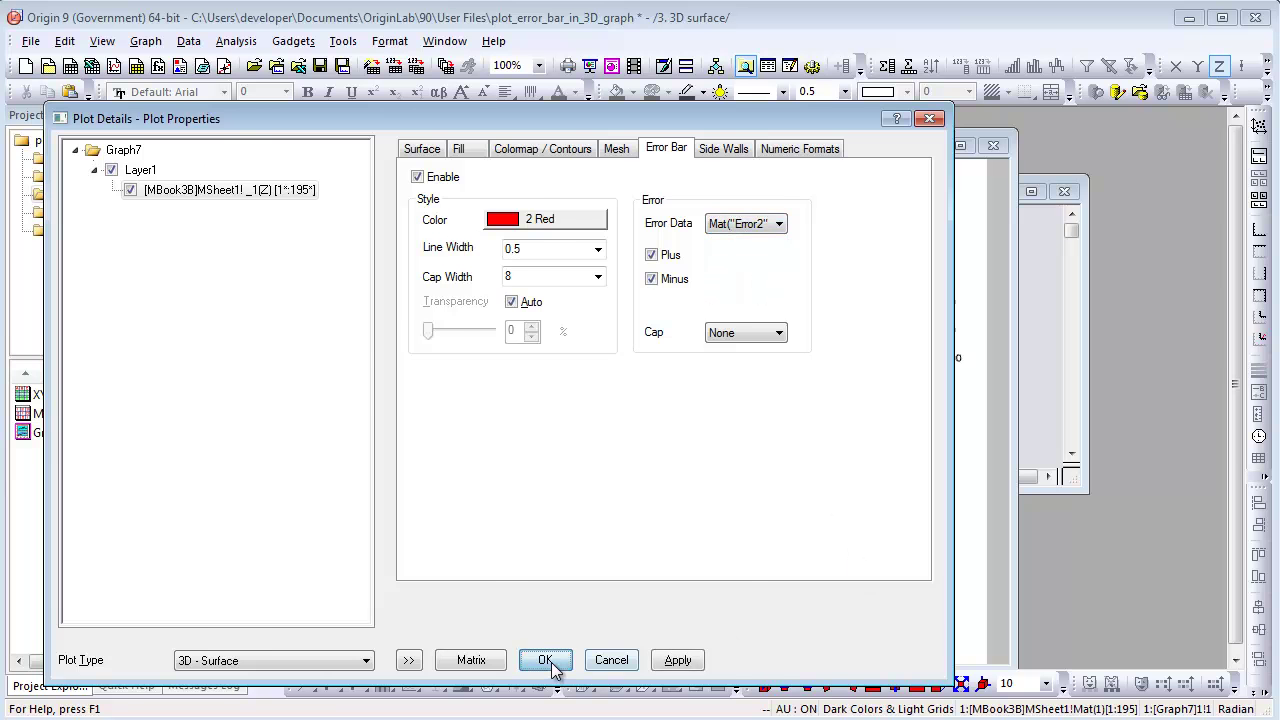
left_click(545, 660)
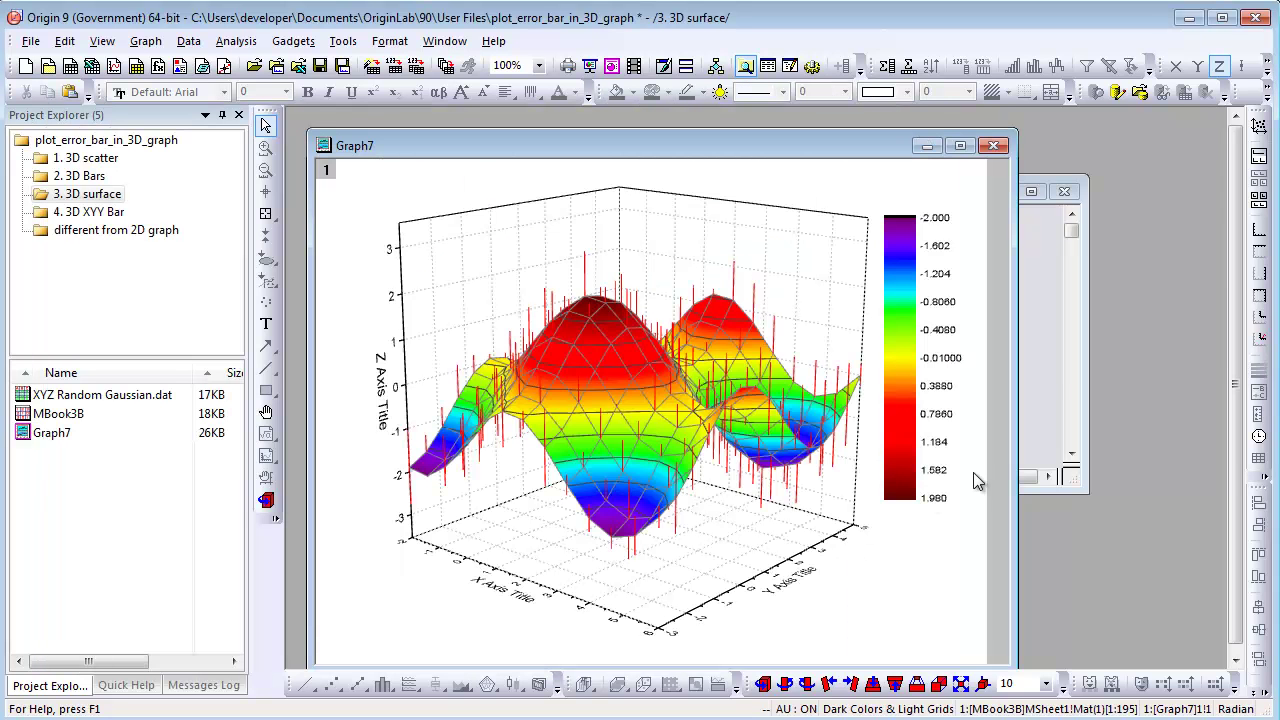
Step: Bring the XYZ Random Gaussian worksheet forward and select column C(Z) for plotting
left_click(1043, 374)
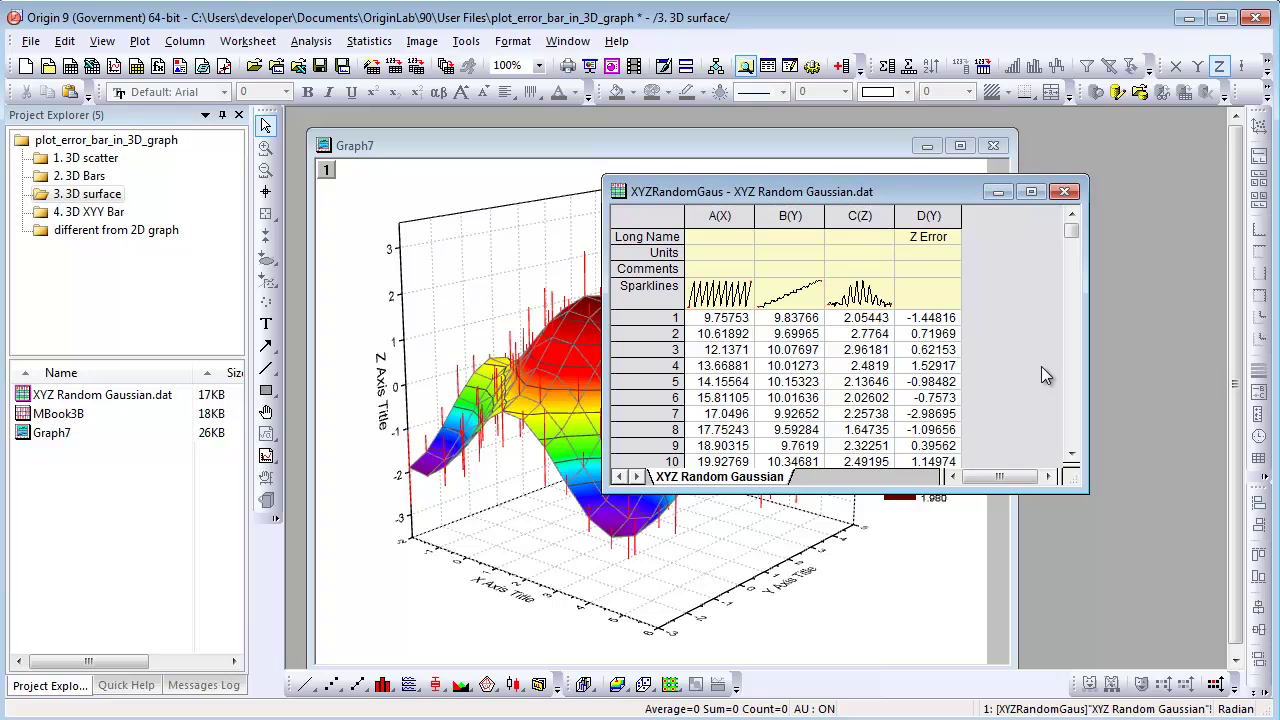
left_click(877, 219)
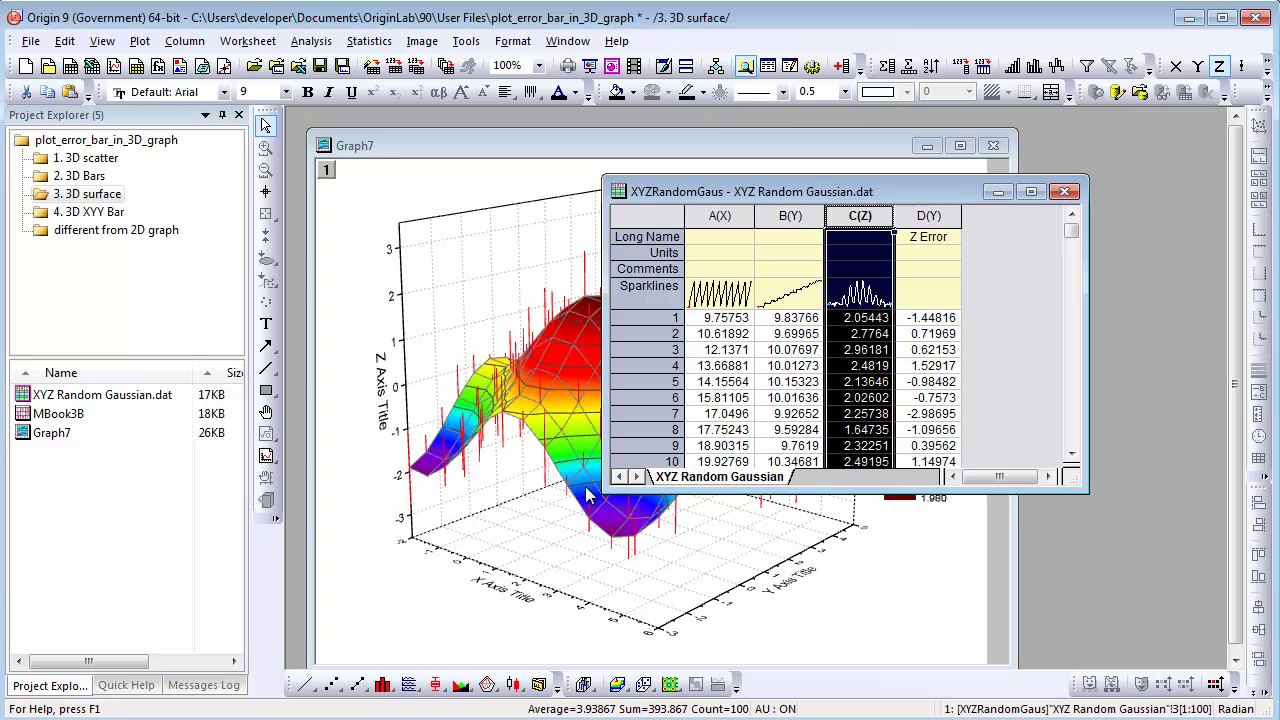
left_click(141, 43)
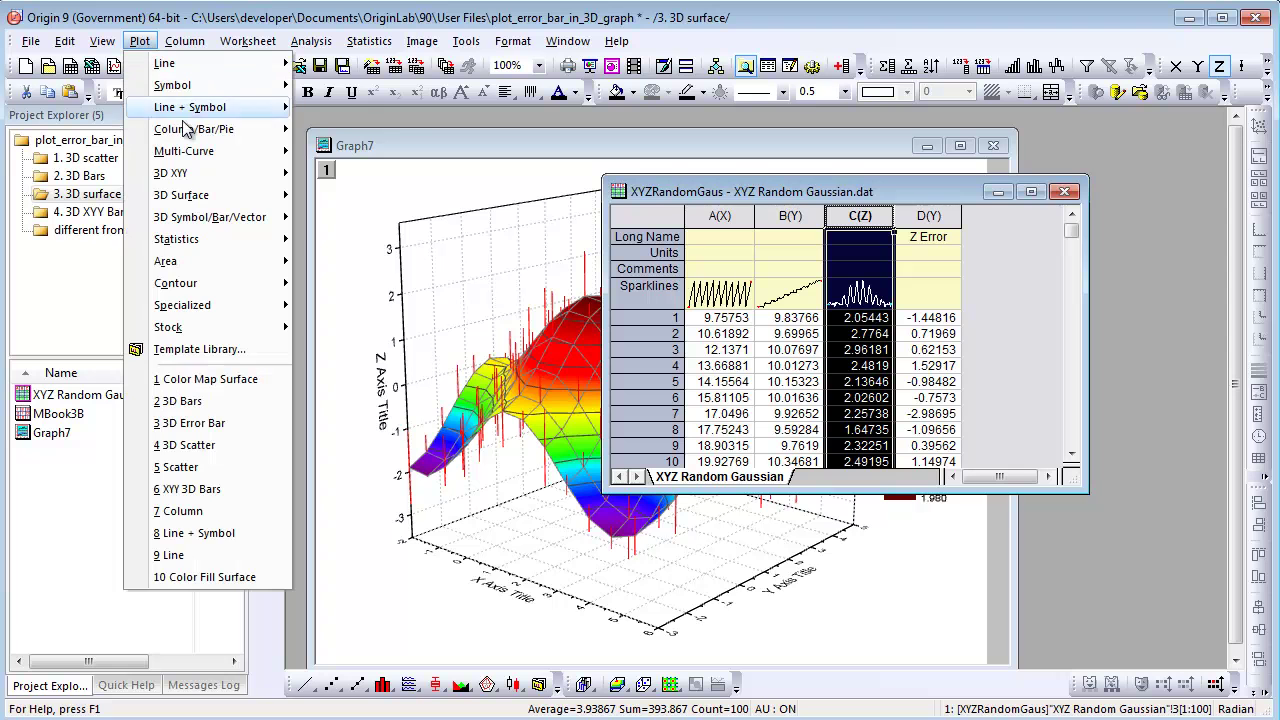
Step: Plot column C(Z) as a Color Map Surface, leaving its properties unchanged
mouse_move(204, 200)
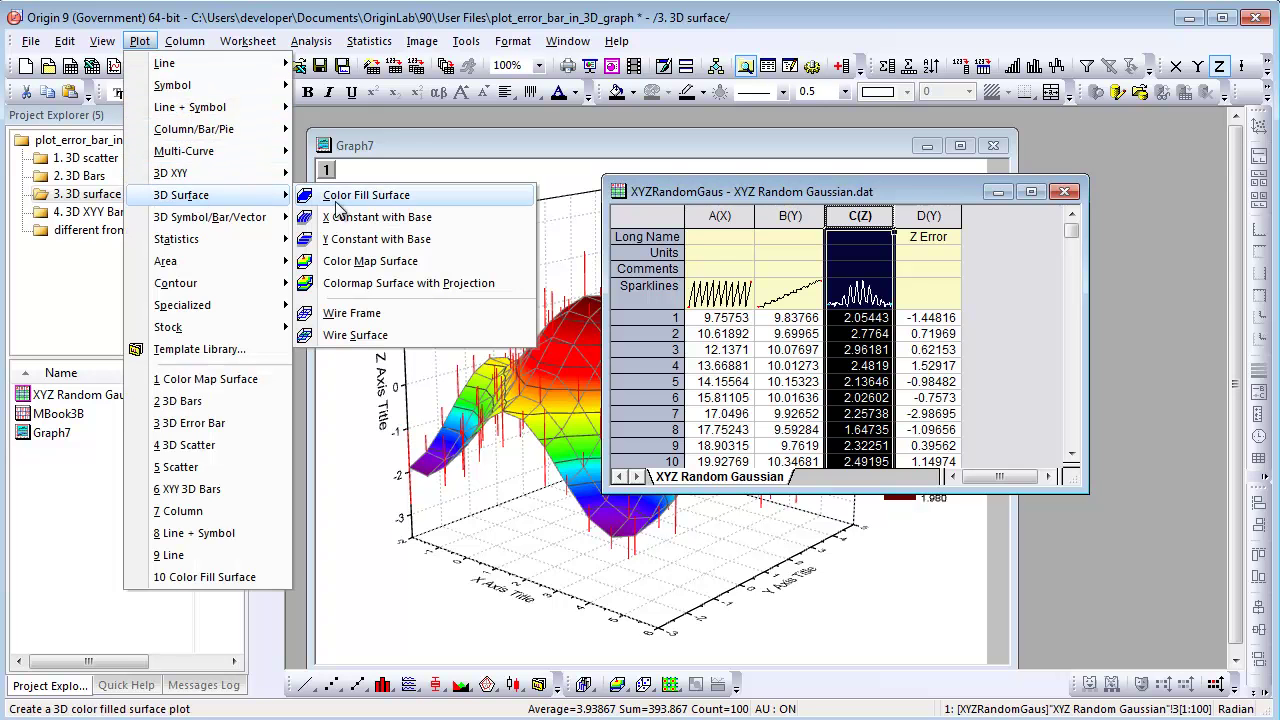
left_click(395, 262)
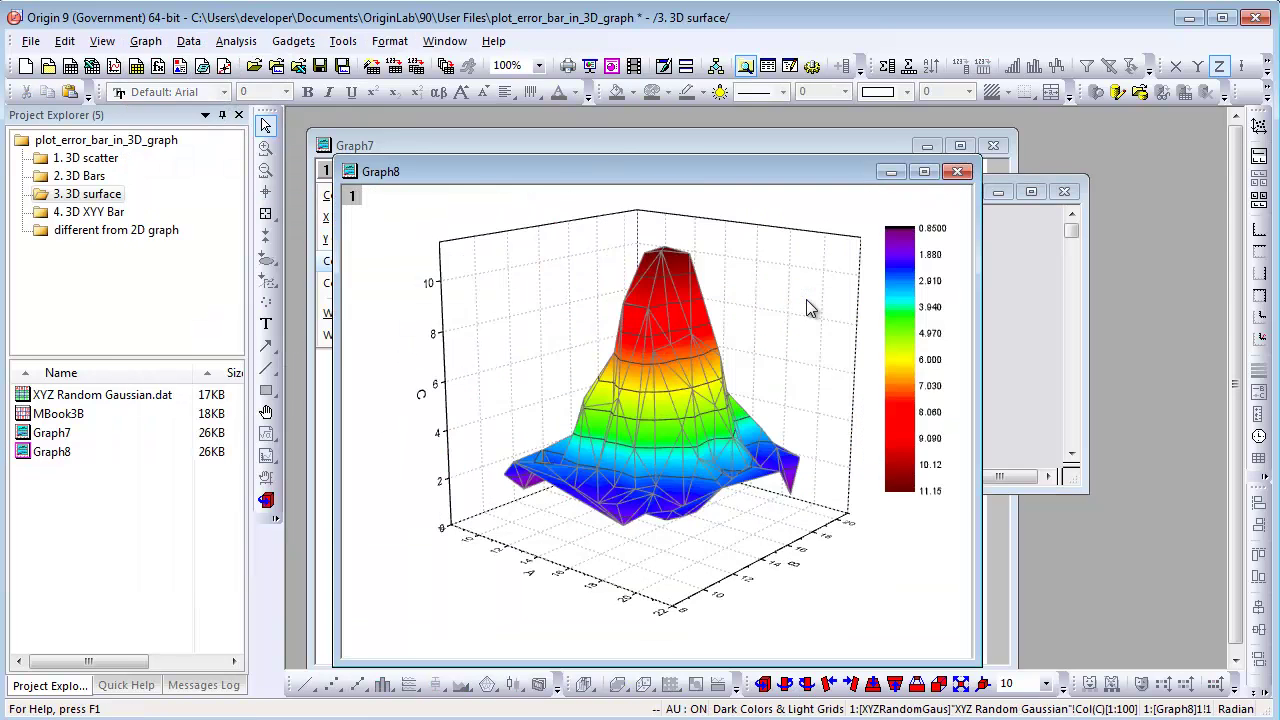
double_click(668, 304)
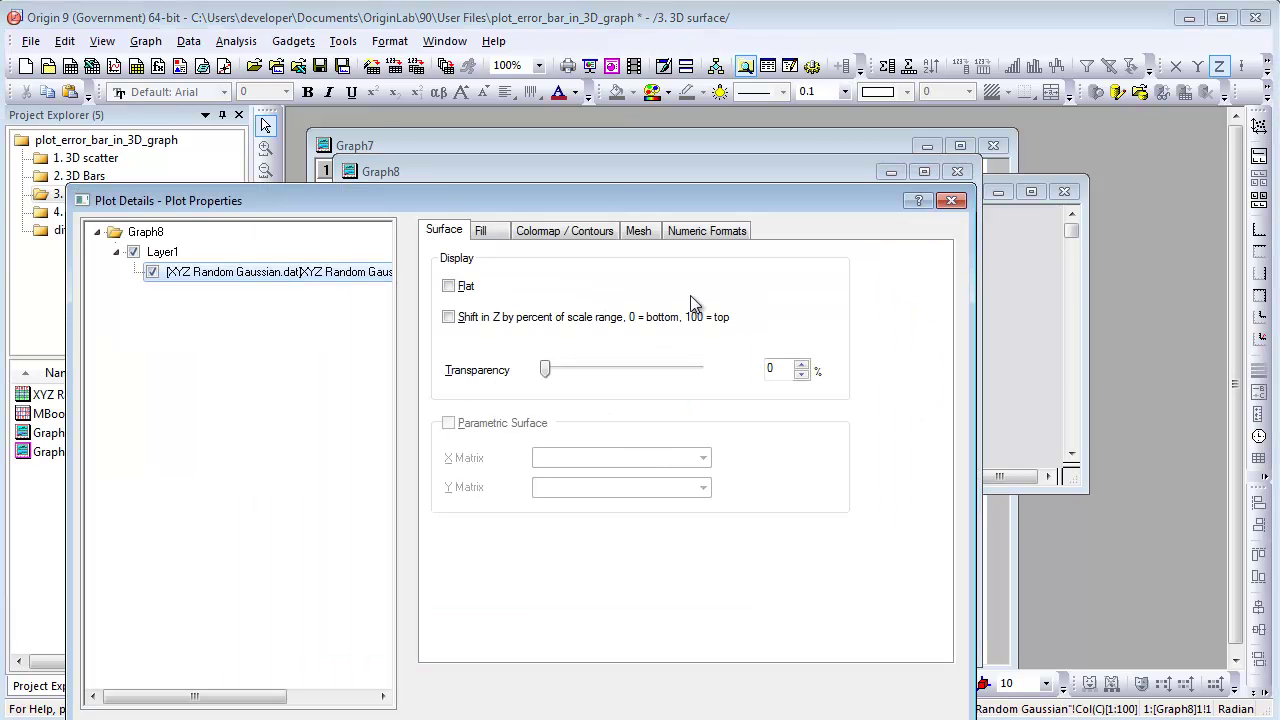
left_click_drag(667, 200, 649, 122)
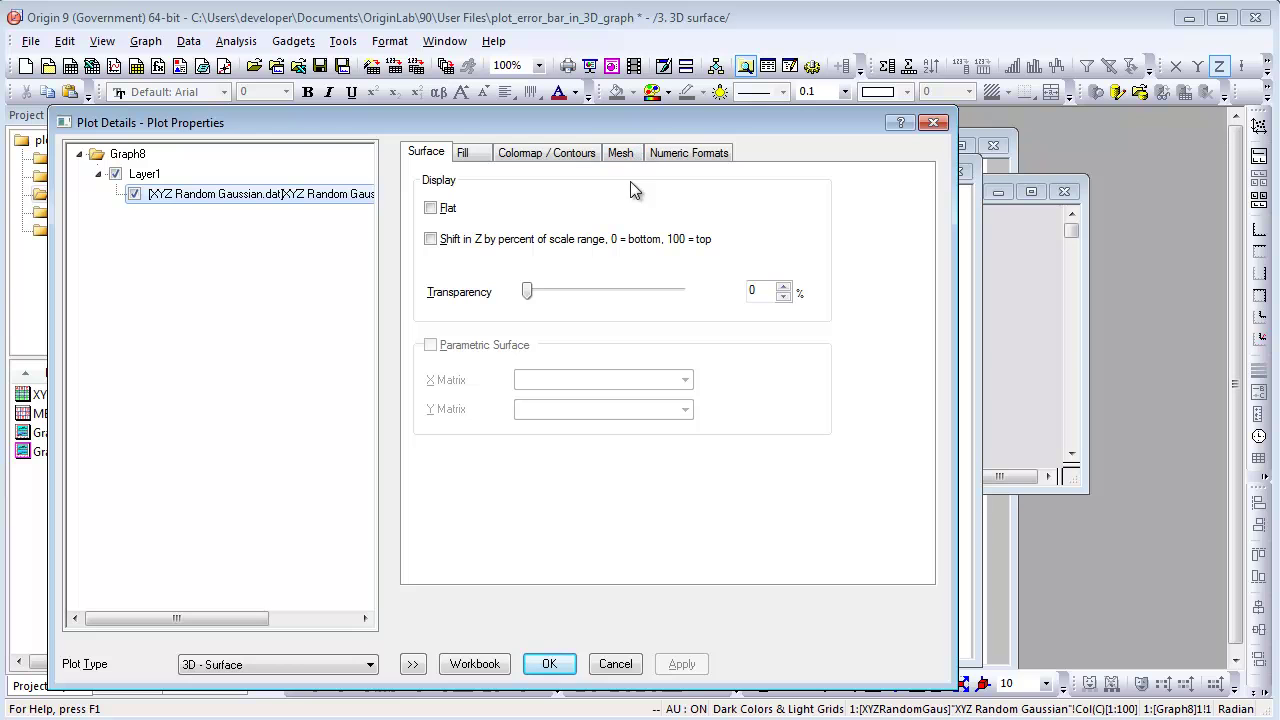
left_click(615, 663)
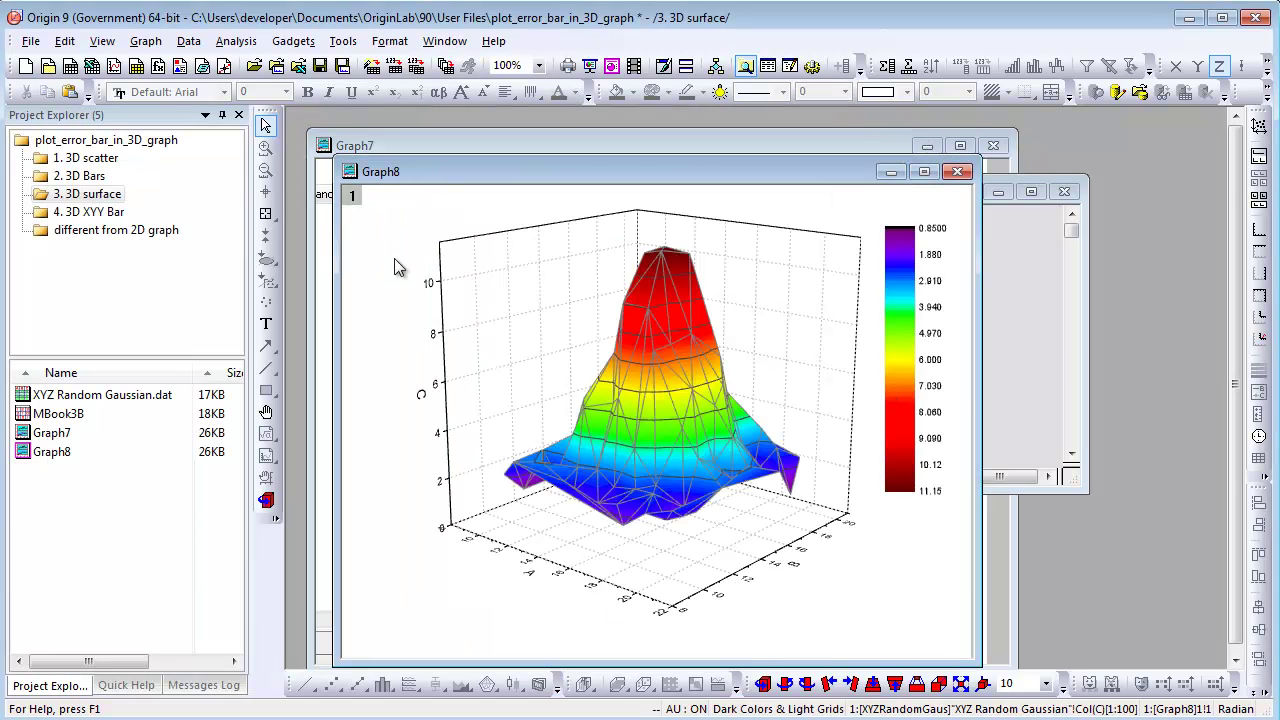
Step: Add the C(Z) column to Graph8's layer as 3D scatter points via Layer Contents
double_click(354, 196)
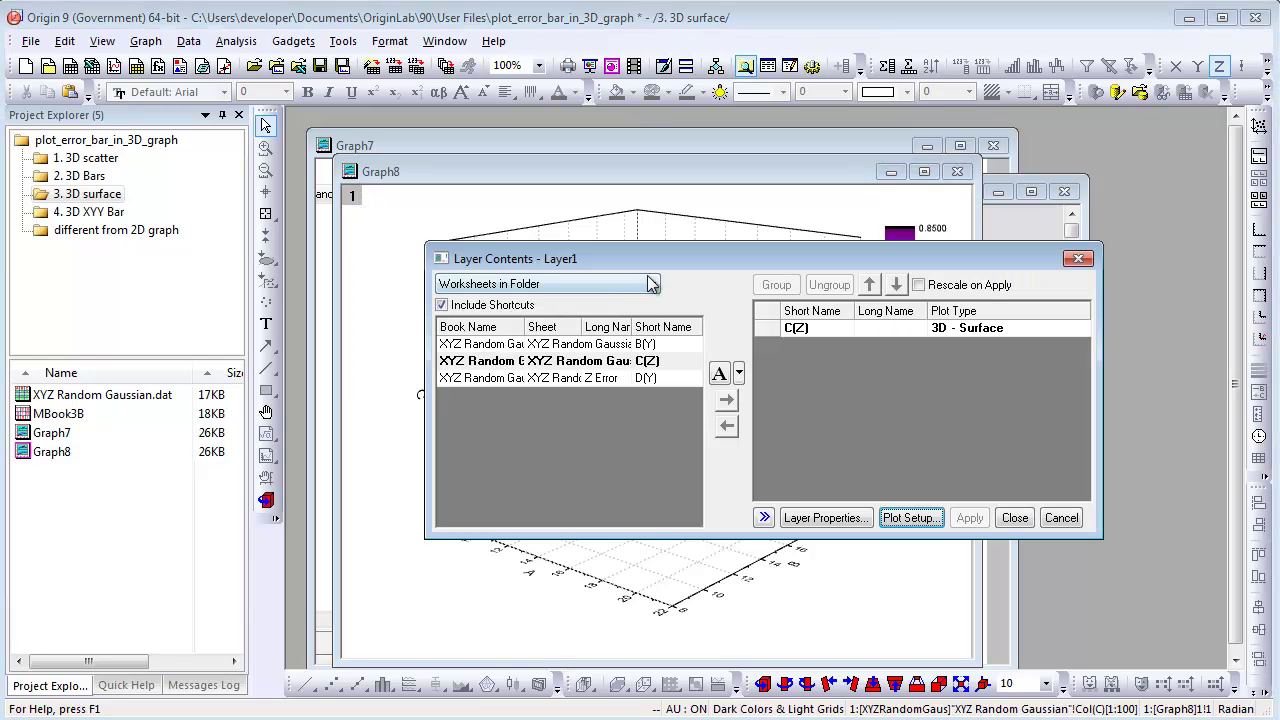
left_click(676, 366)
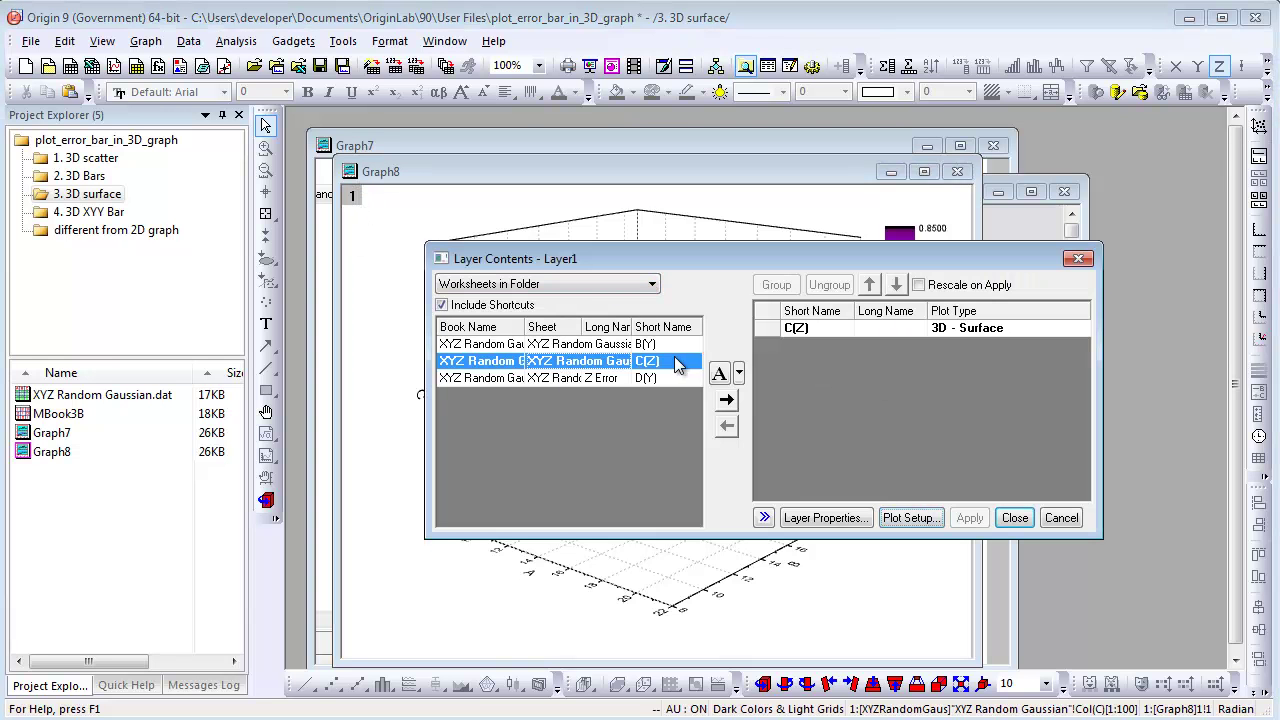
left_click(727, 399)
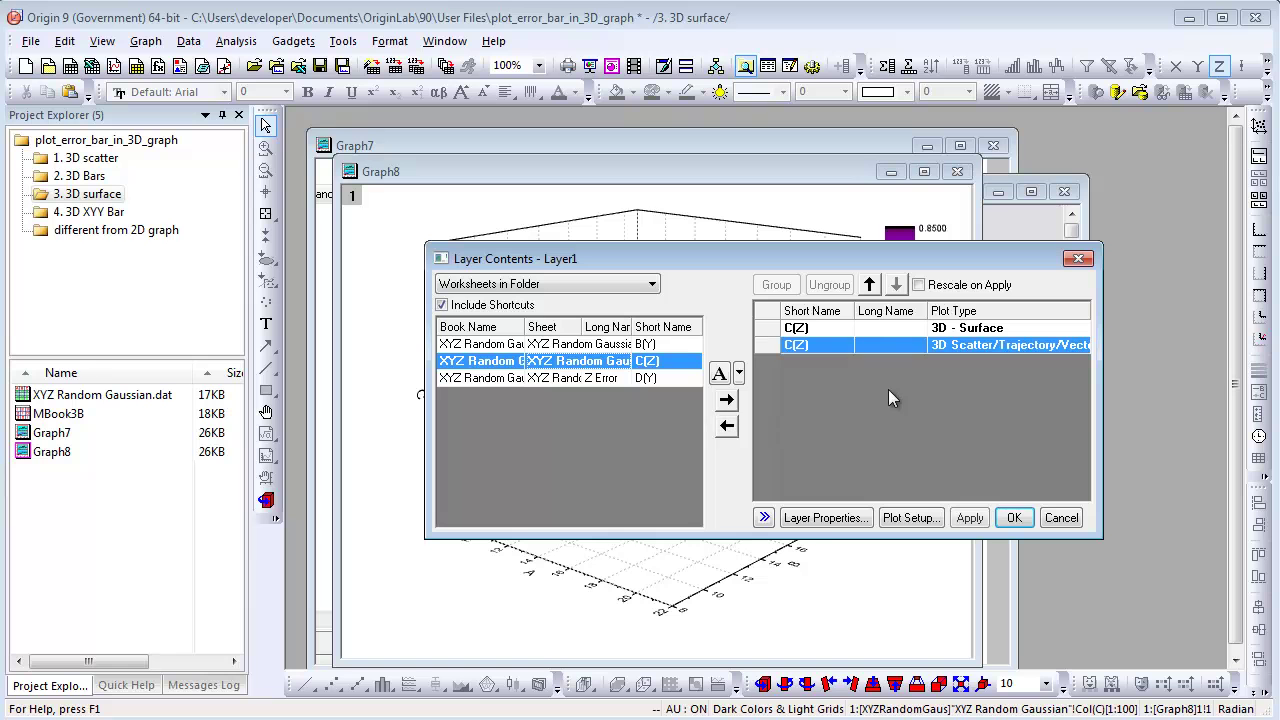
left_click(1014, 517)
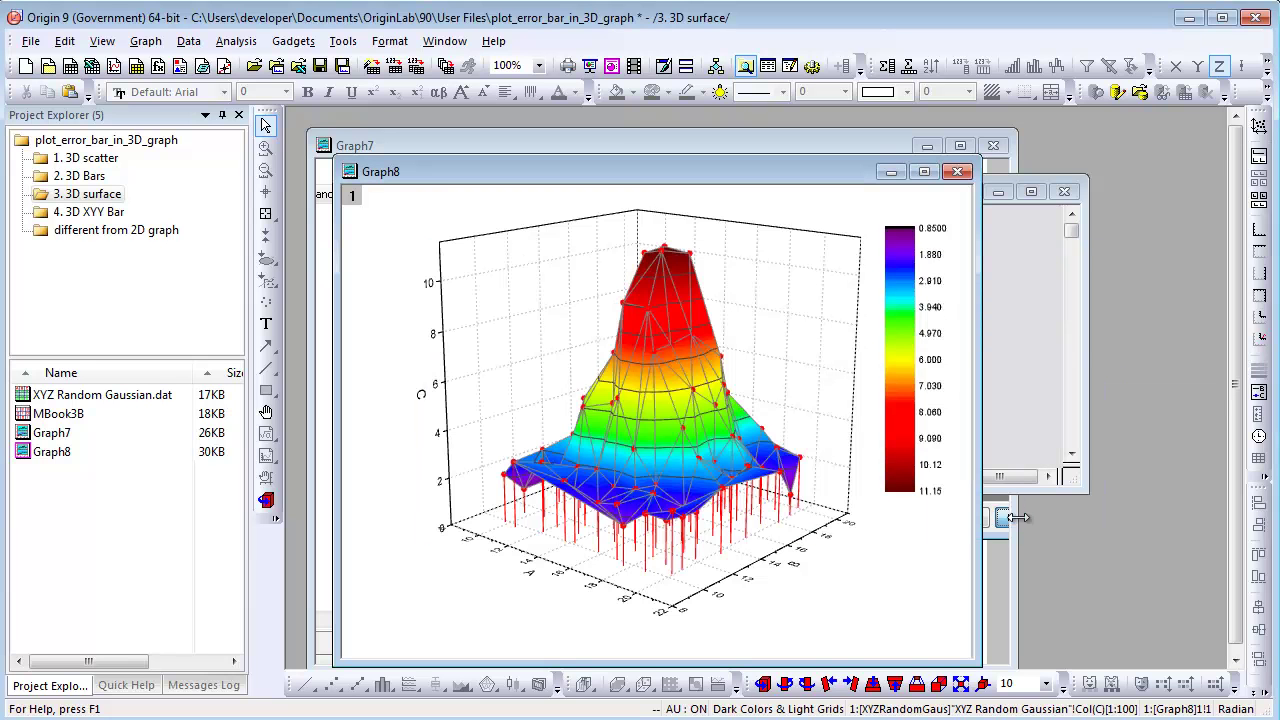
double_click(667, 258)
Step: Enable error bars on the scatter plot with Col("Z Error") as Z error data
left_click(270, 206)
double_click(270, 206)
left_click(208, 226)
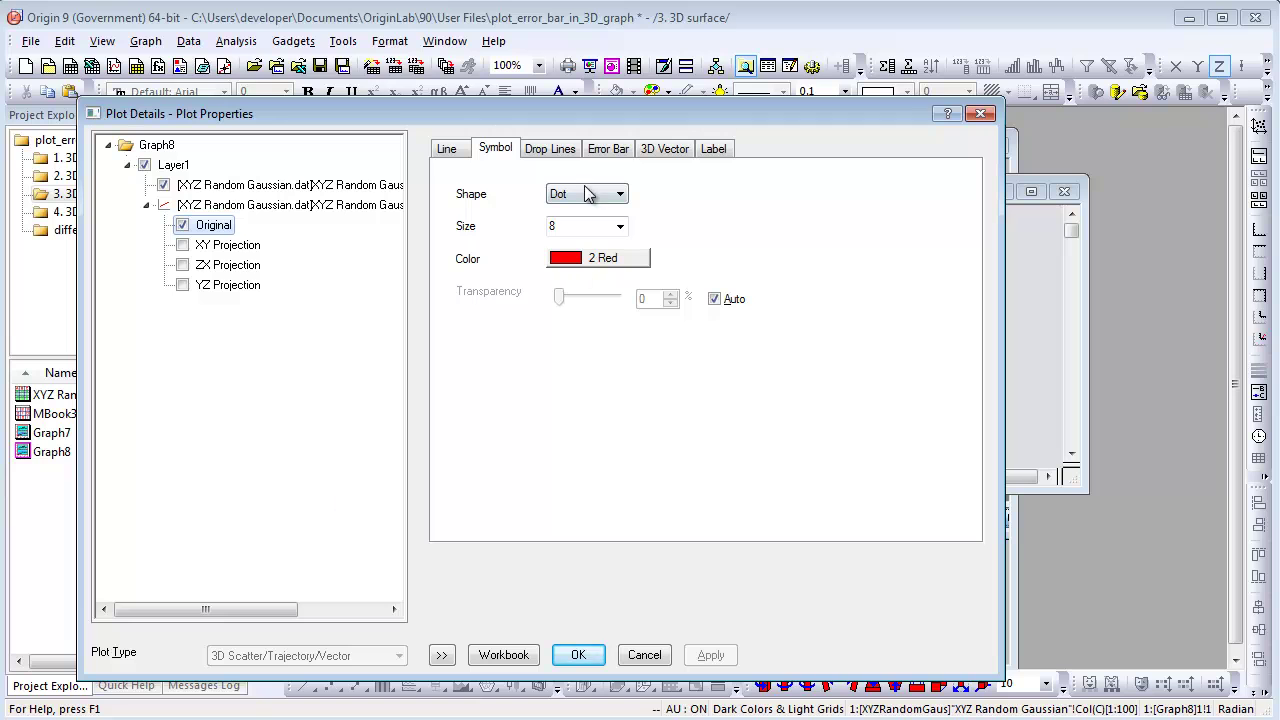
left_click(607, 150)
left_click(494, 179)
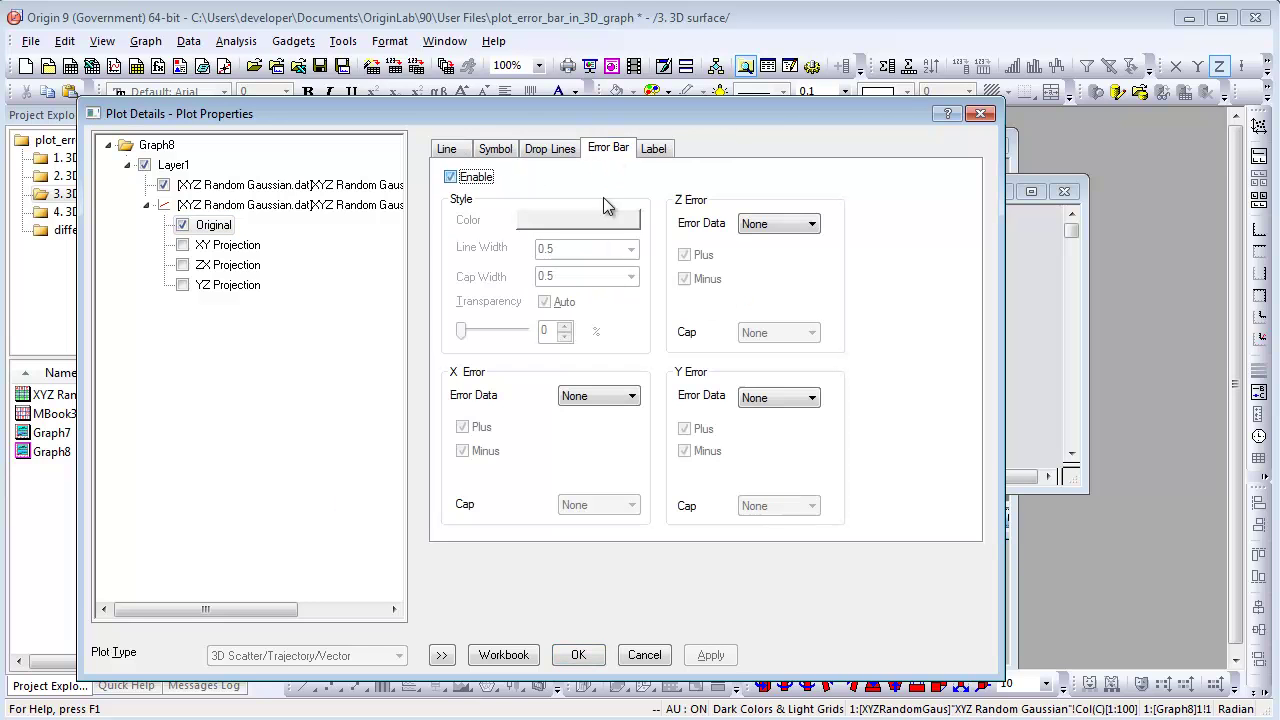
left_click(790, 233)
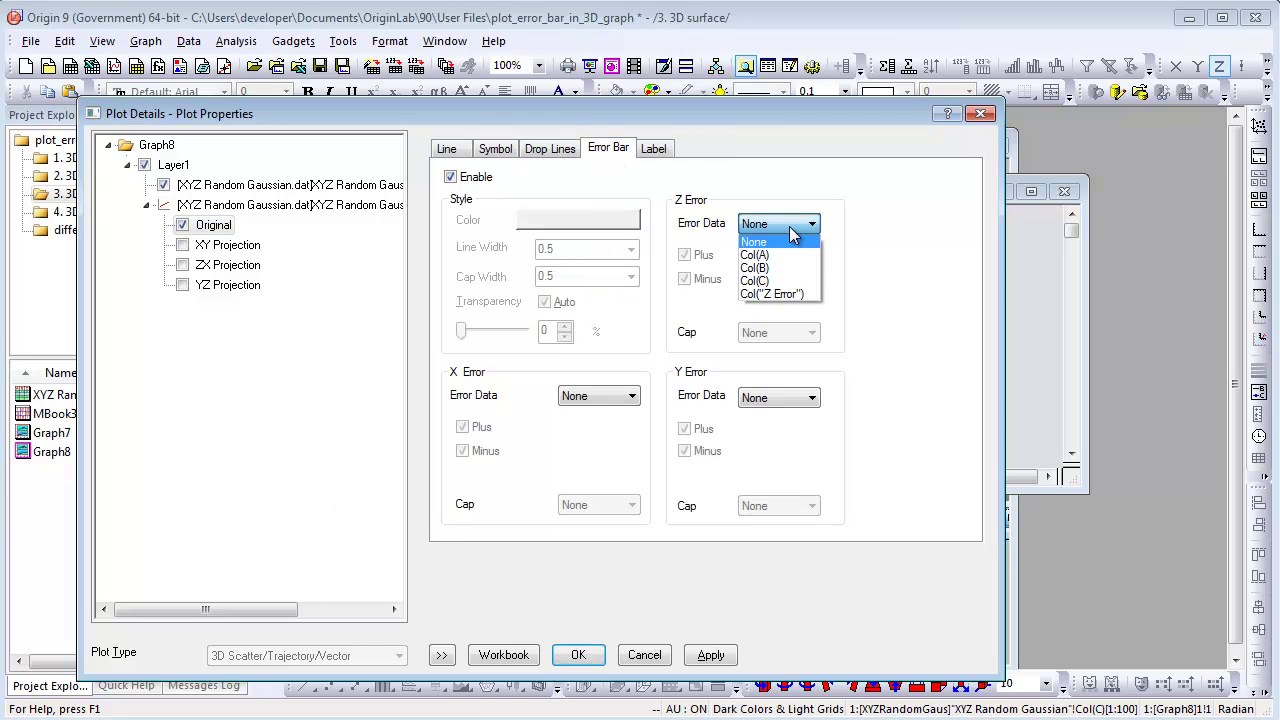
left_click(790, 293)
Step: Set the scatter symbol size to 0 and turn off Parallel to Z Axis drop lines
left_click(445, 655)
left_click_drag(687, 122, 272, 121)
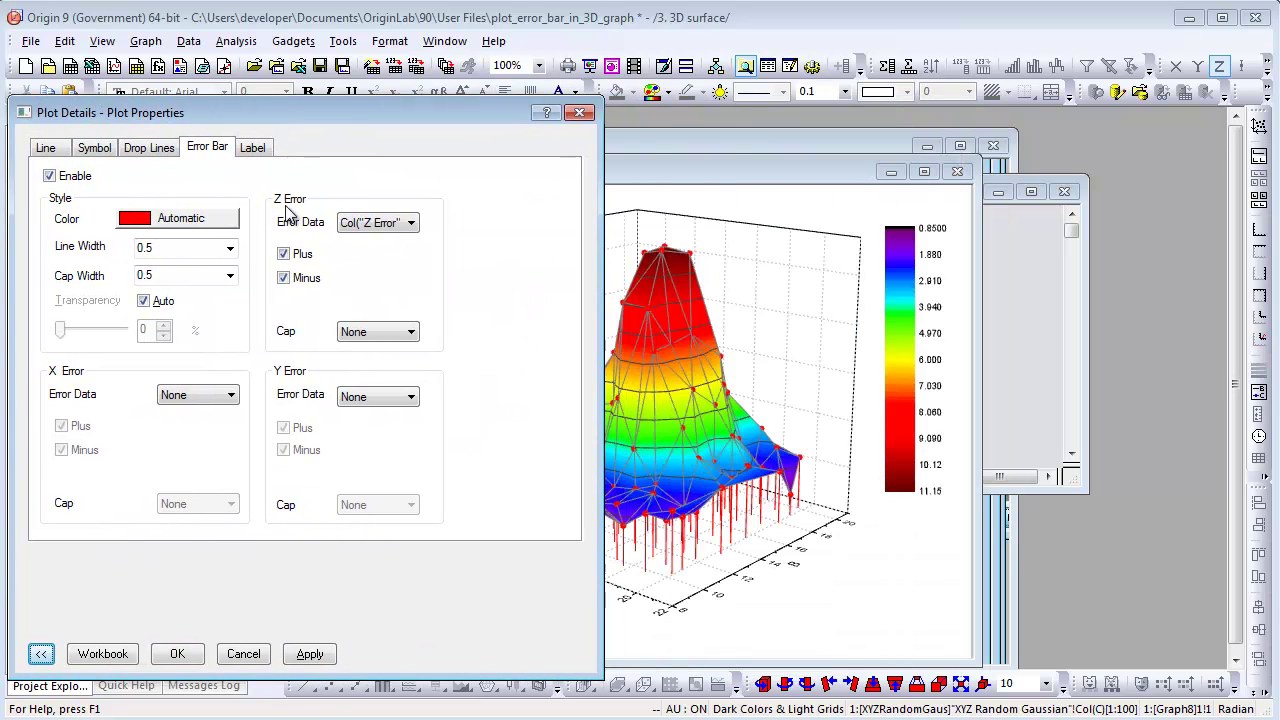
left_click(95, 147)
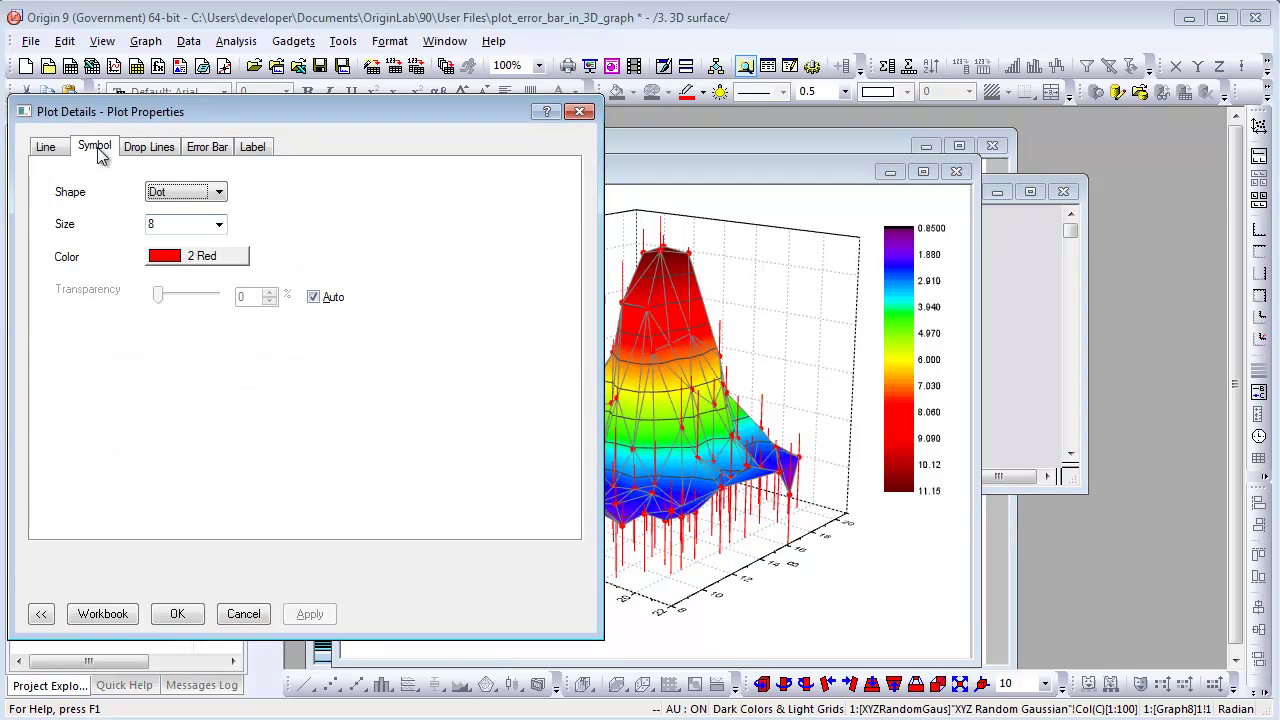
key("Tab")
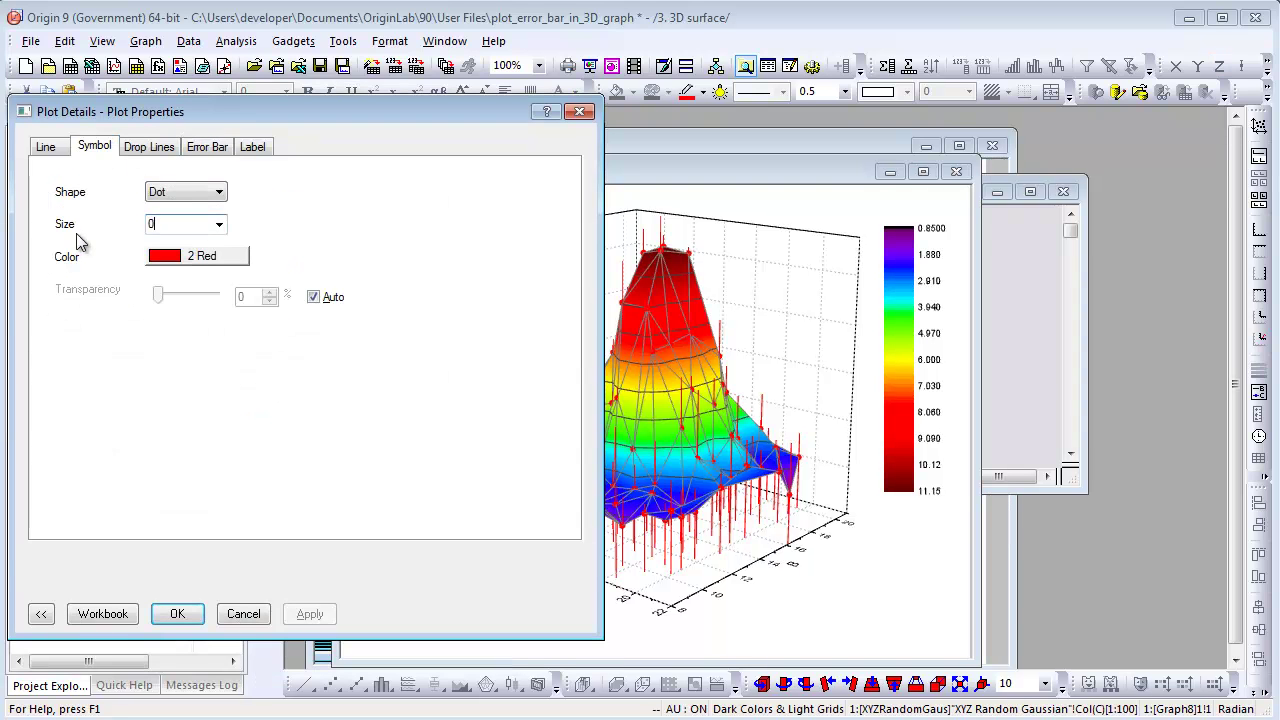
key("ctrl+Tab")
left_click(313, 186)
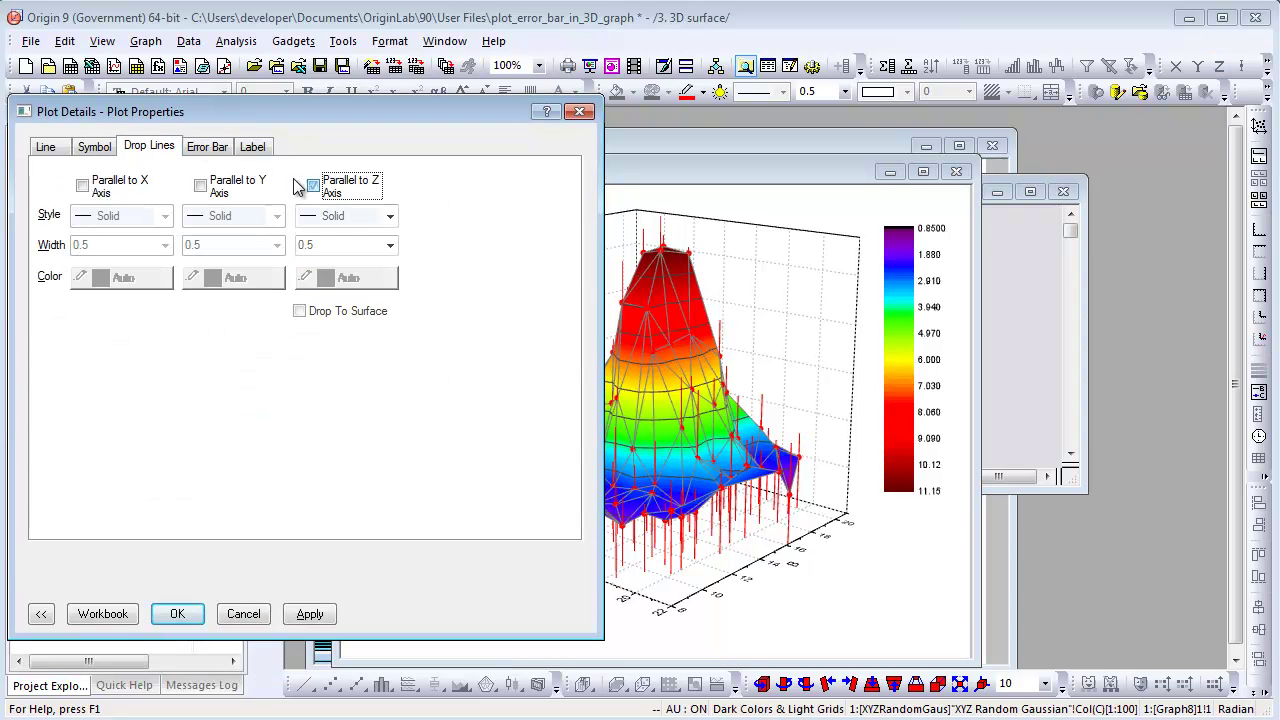
left_click(177, 614)
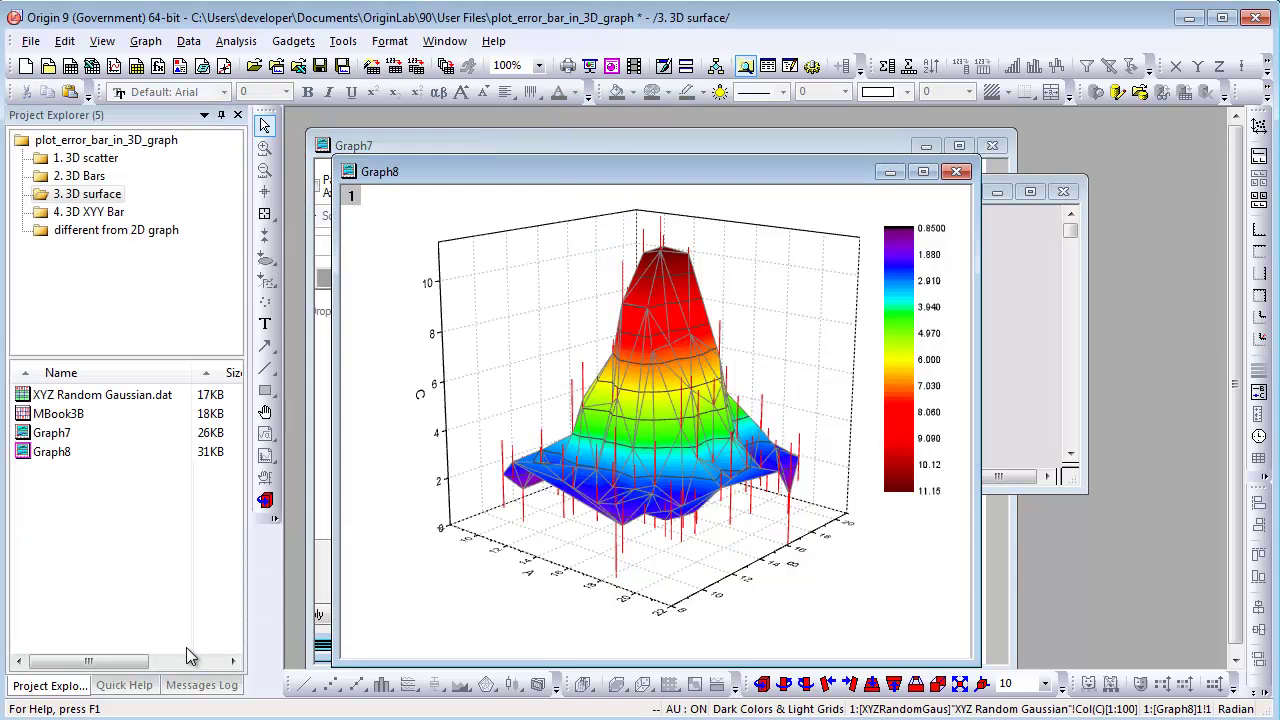
Step: Select the whole Book3 sheet in the 4. 3D XYY Bar folder and plot XYY 3D Bars
left_click(88, 213)
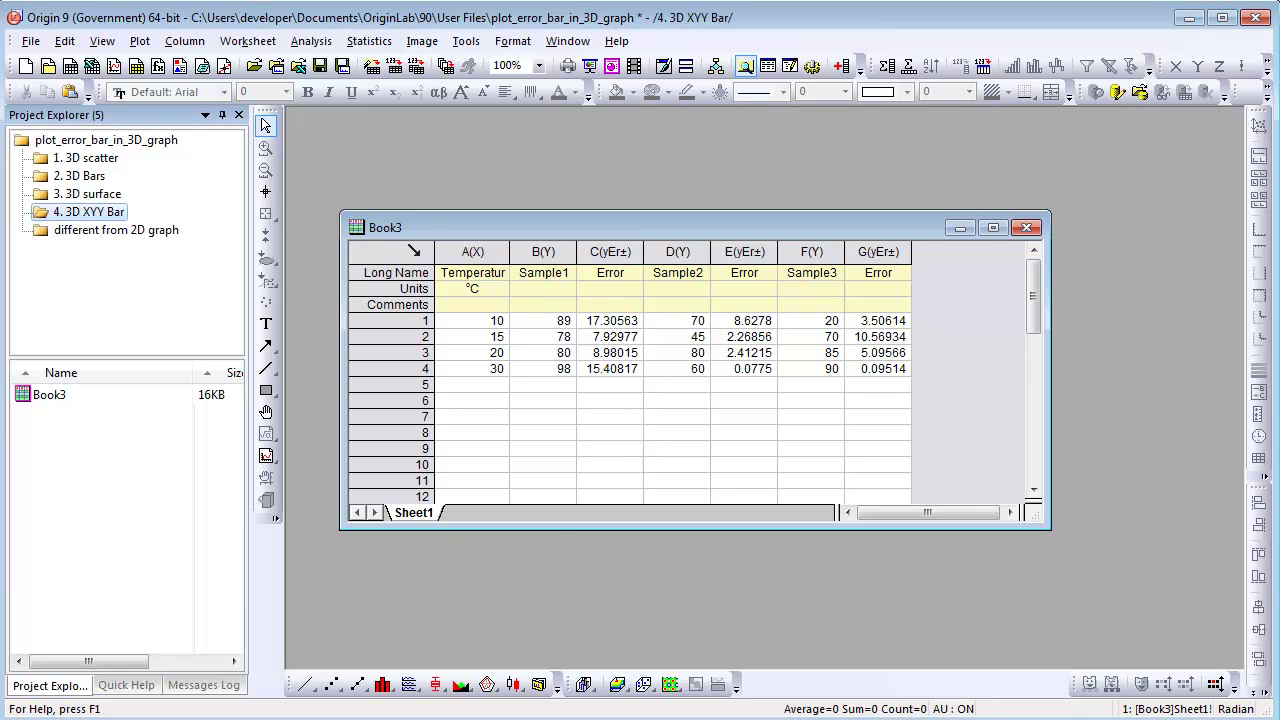
left_click(413, 251)
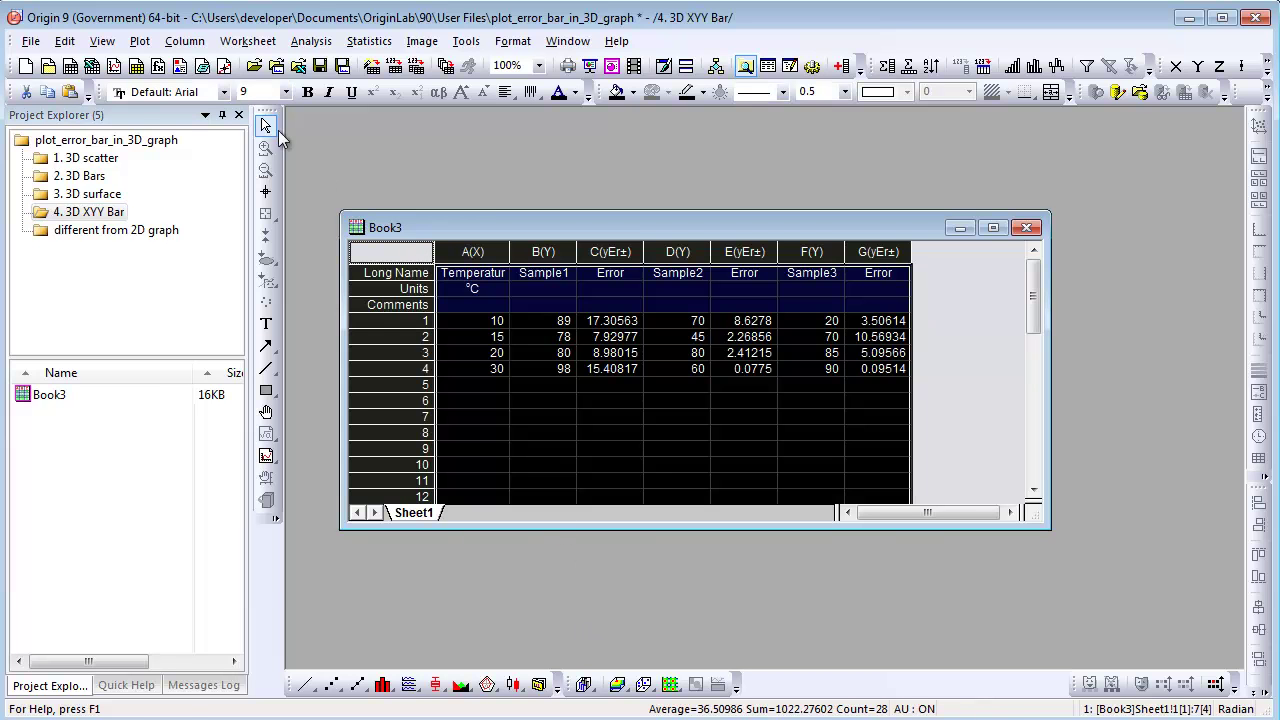
left_click(139, 41)
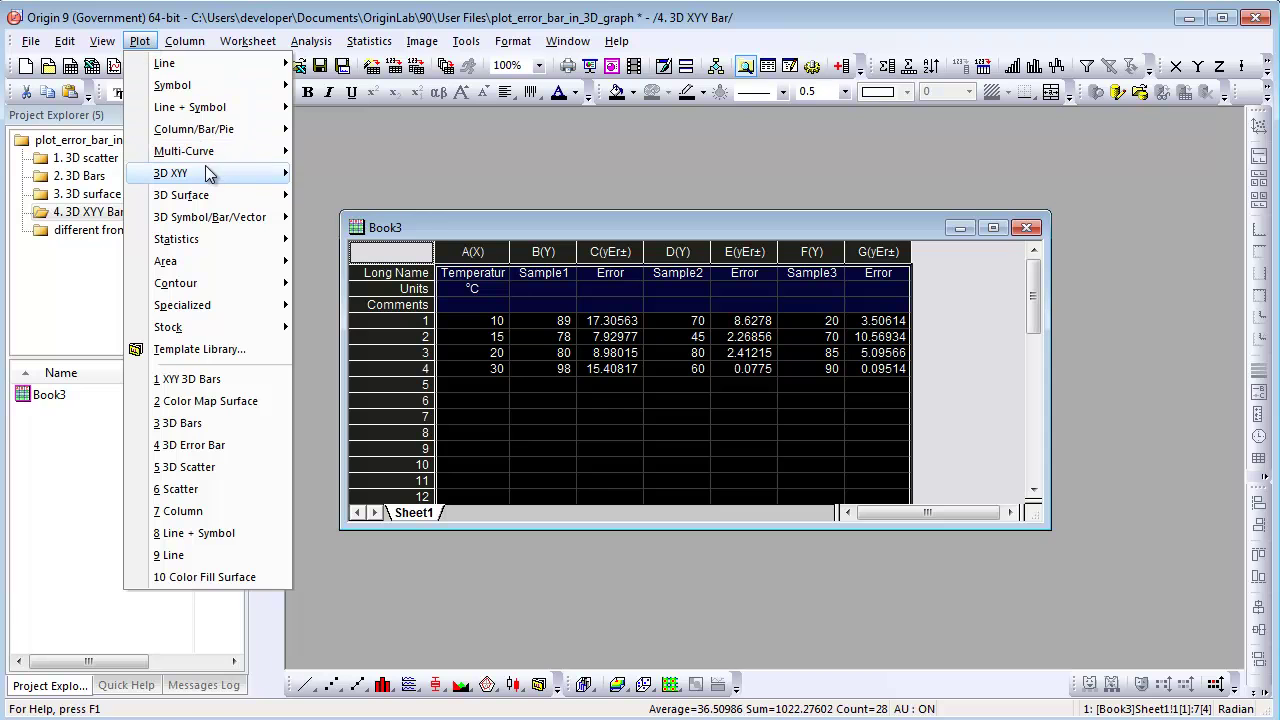
mouse_move(208, 172)
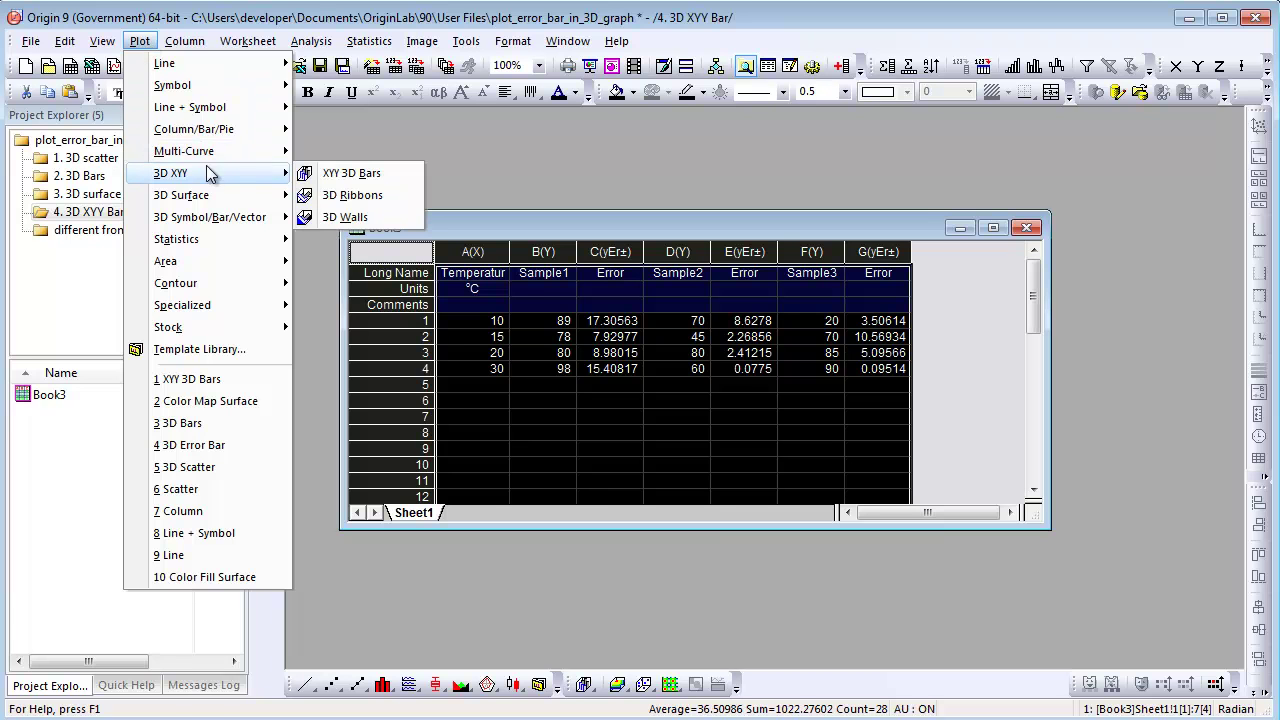
left_click(376, 182)
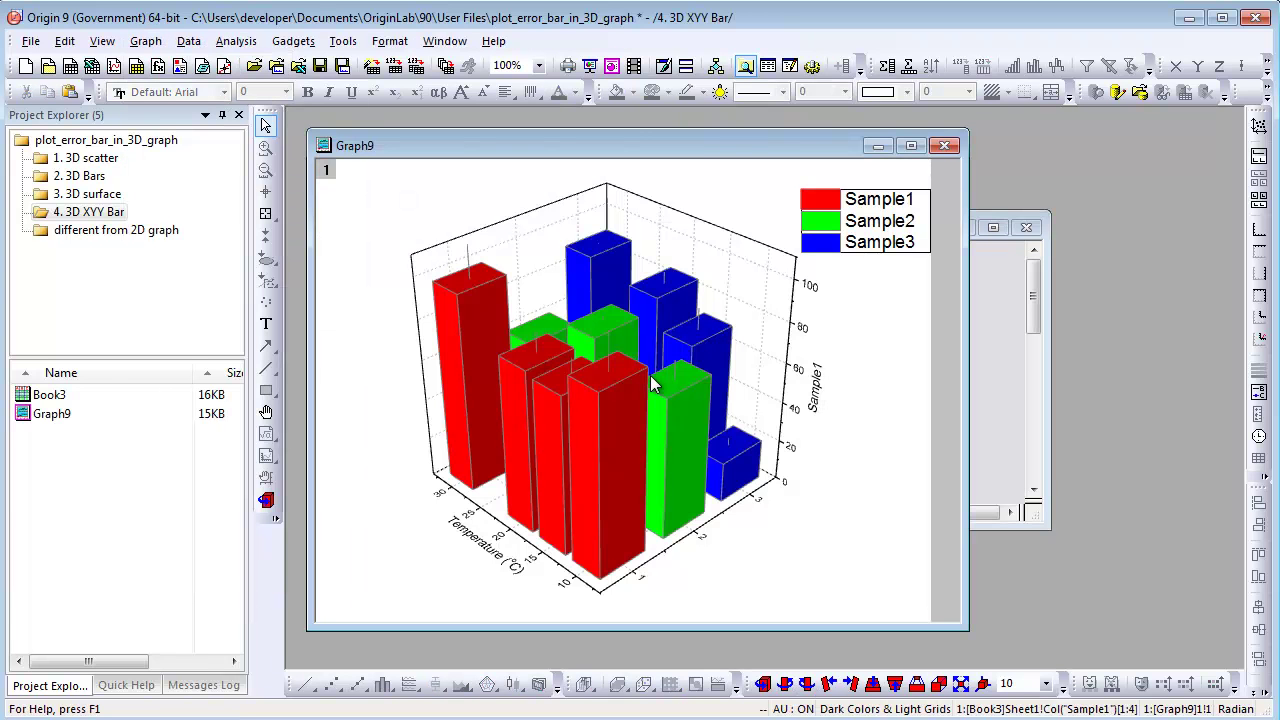
Step: Open Graph9's bar Plot Details on the Error Bar tab and list the Error Data choices
key("a")
scroll(650, 386, "up", 4)
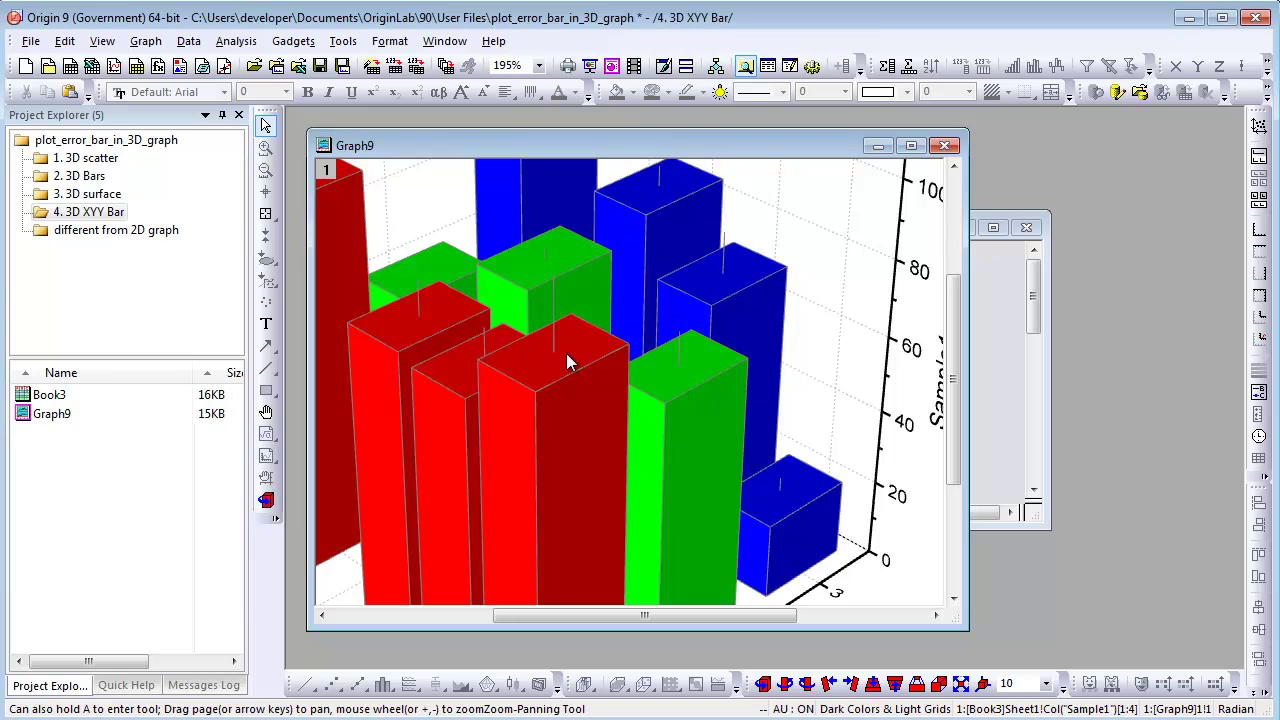
double_click(569, 361)
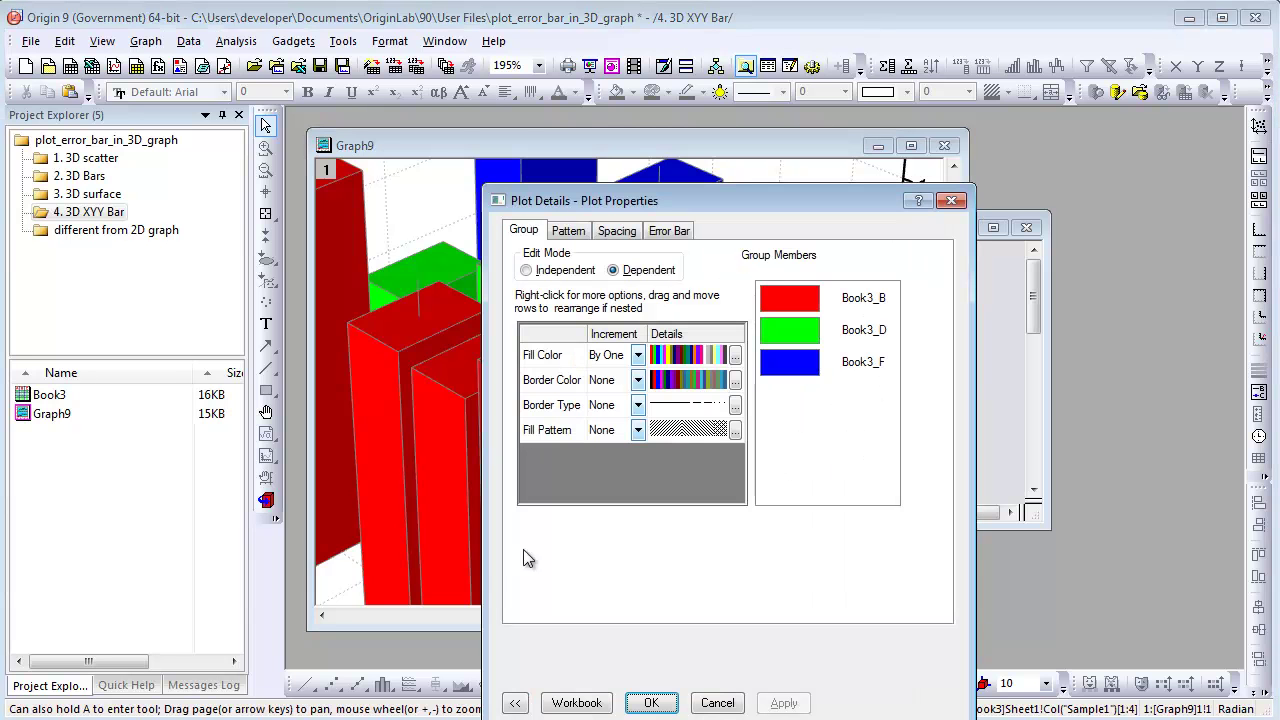
left_click(518, 701)
left_click_drag(609, 203, 656, 142)
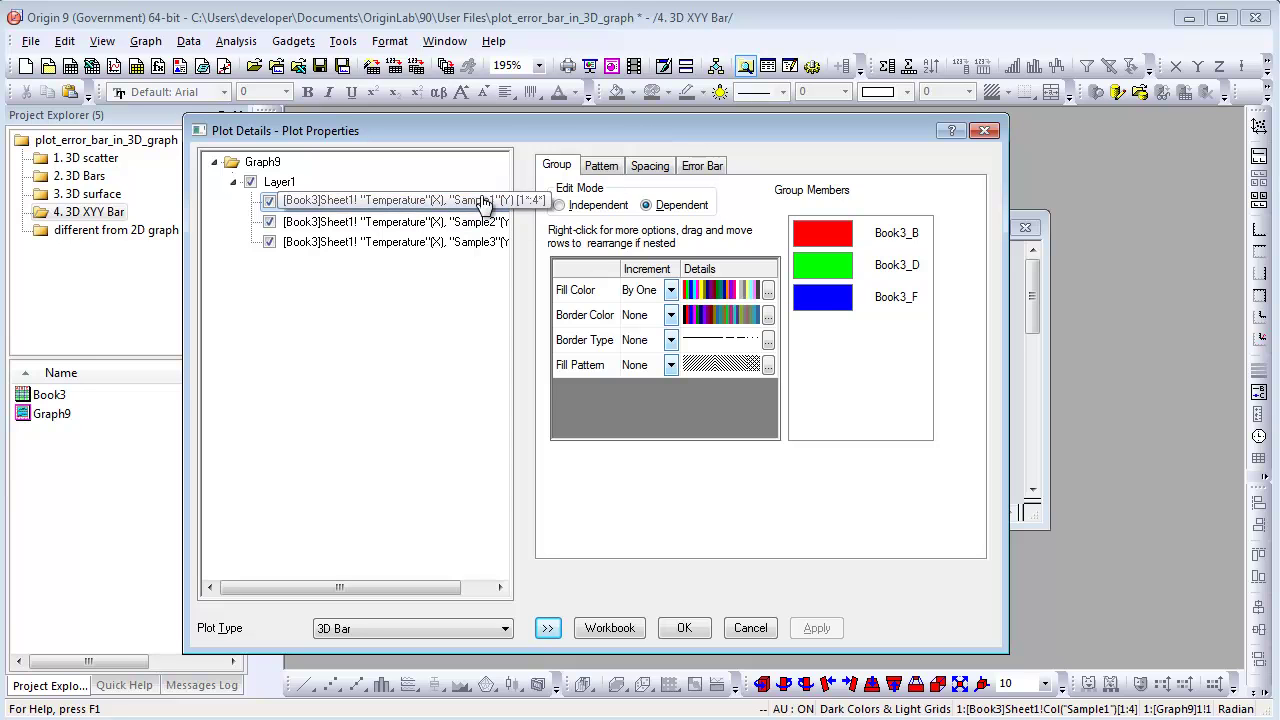
left_click(686, 170)
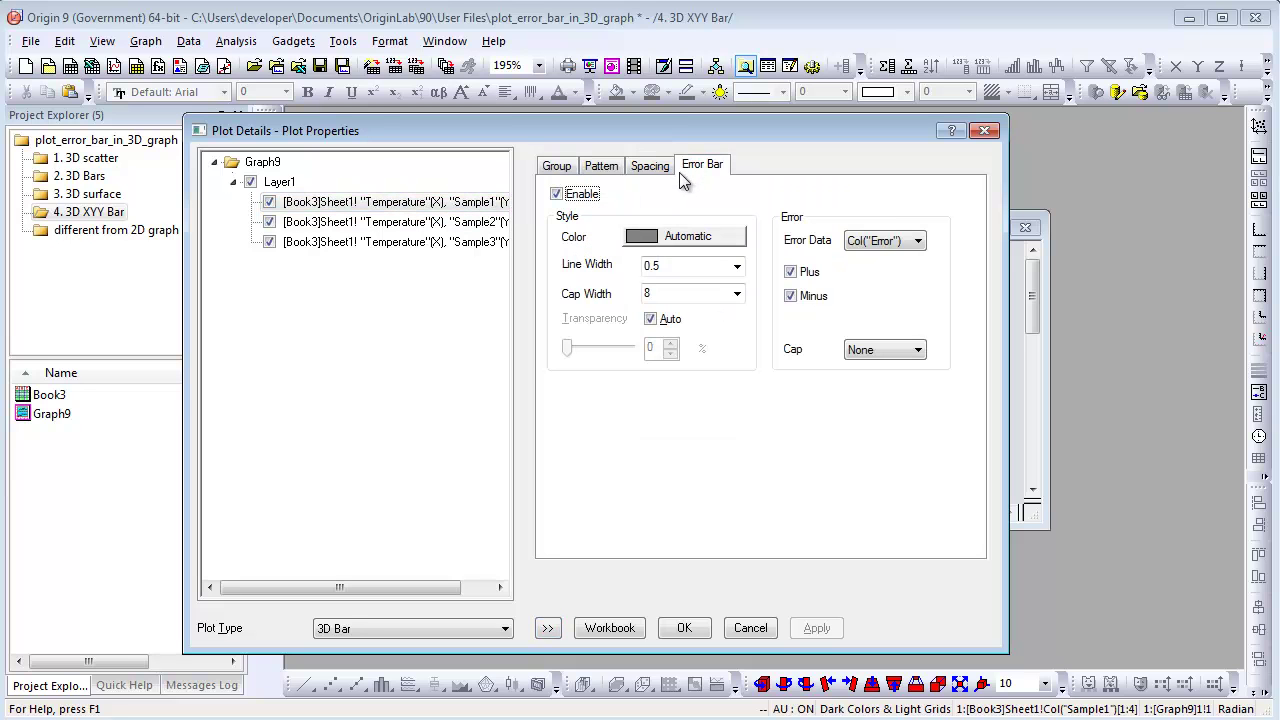
left_click(900, 250)
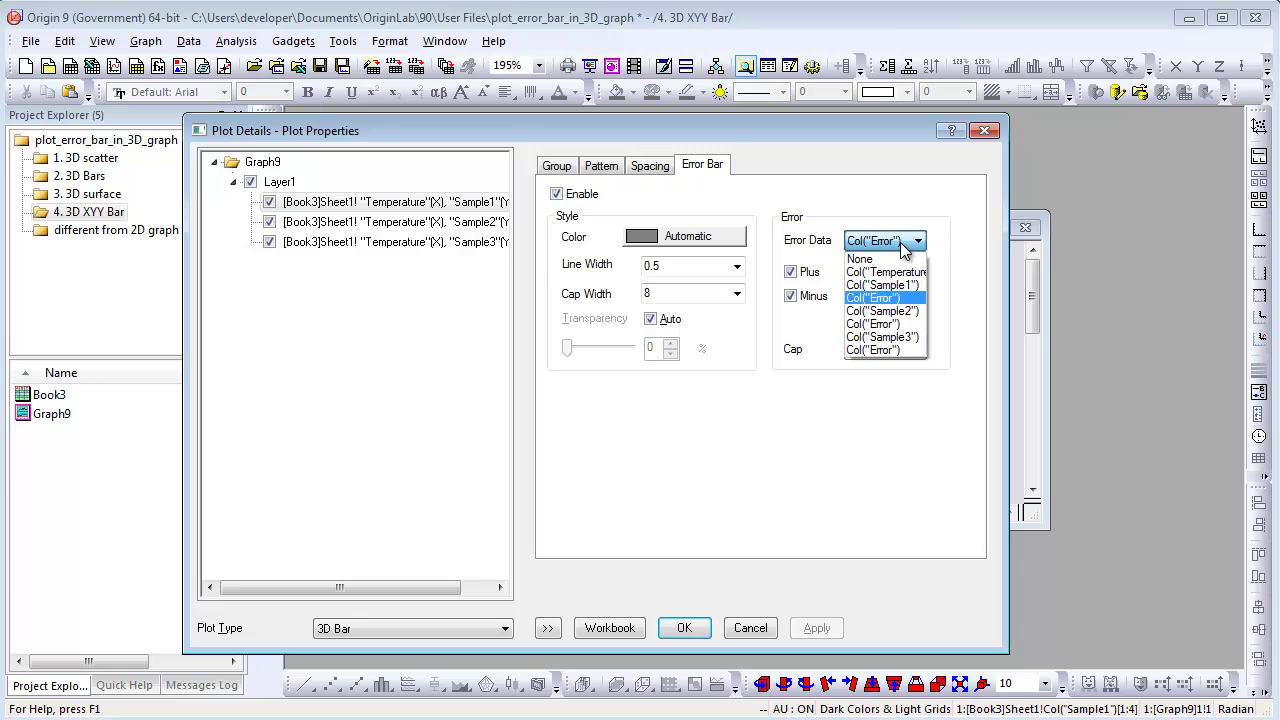